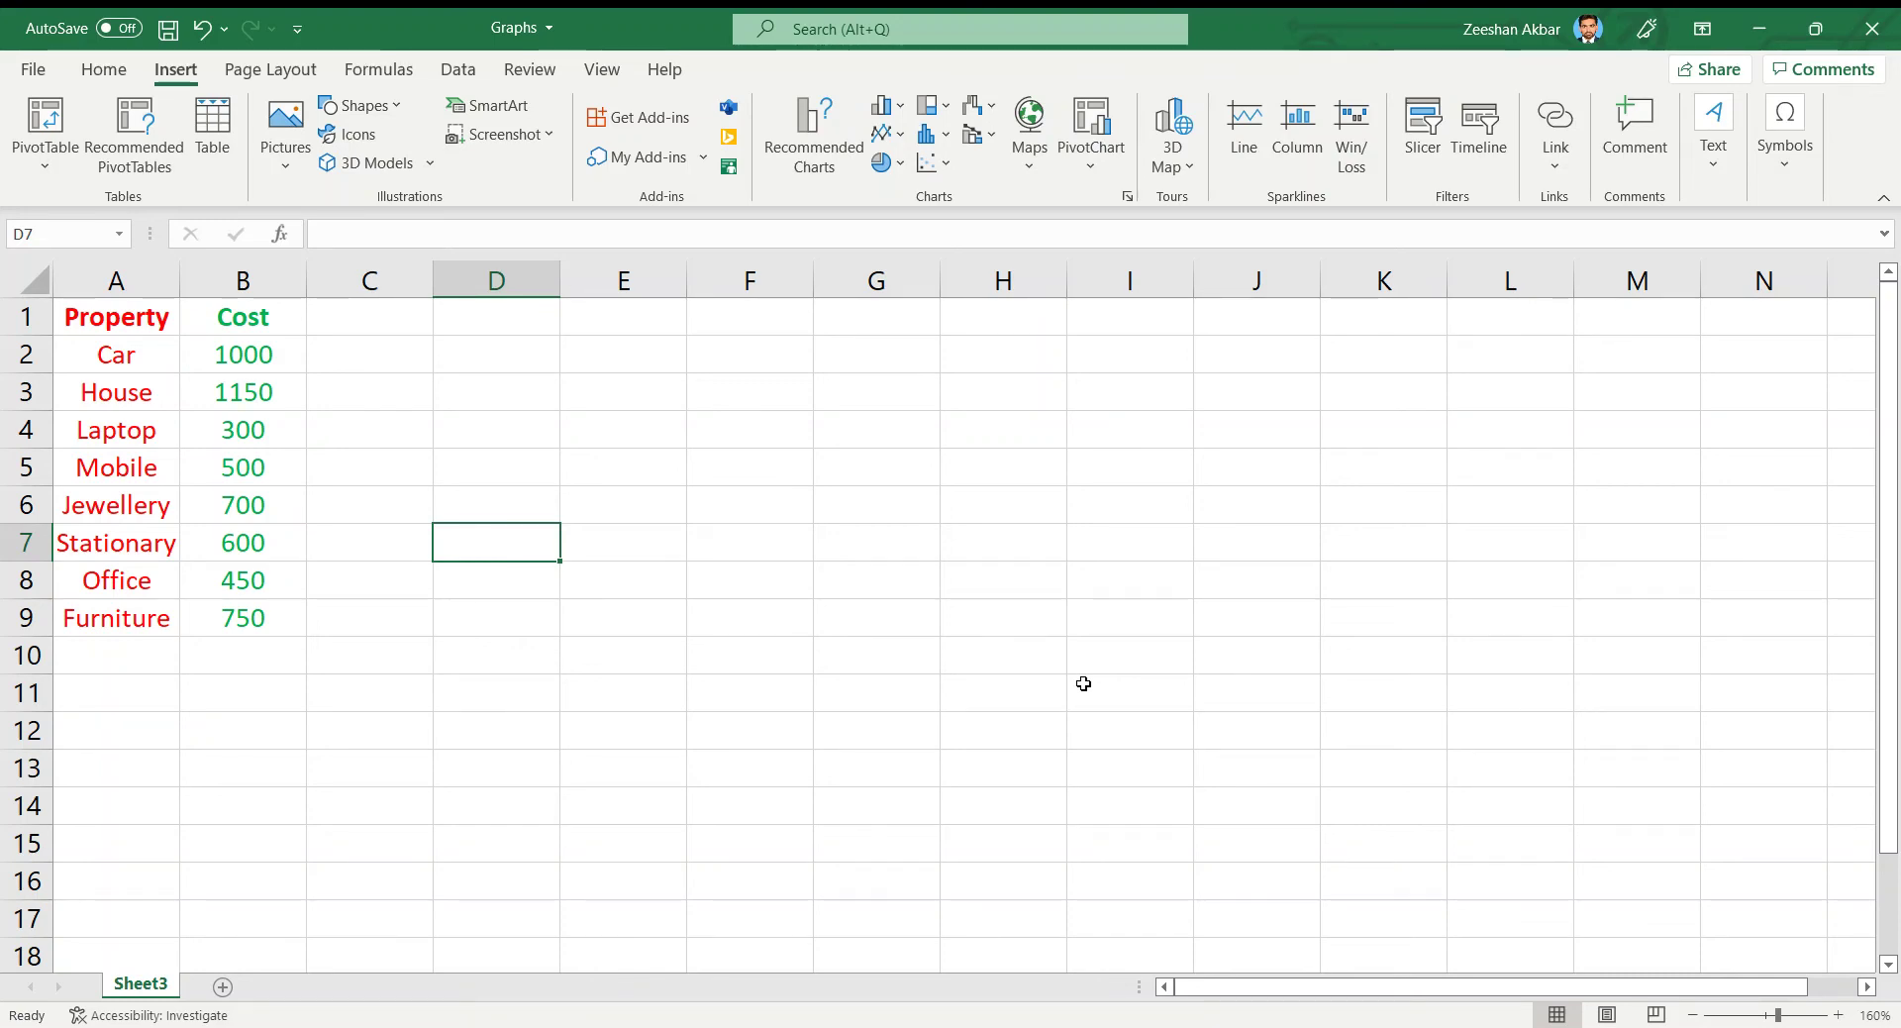
Step: Browse the table entries from Property down through Car, House and Mobile and the 1150 cost
key("Left")
key("Left")
key("Left")
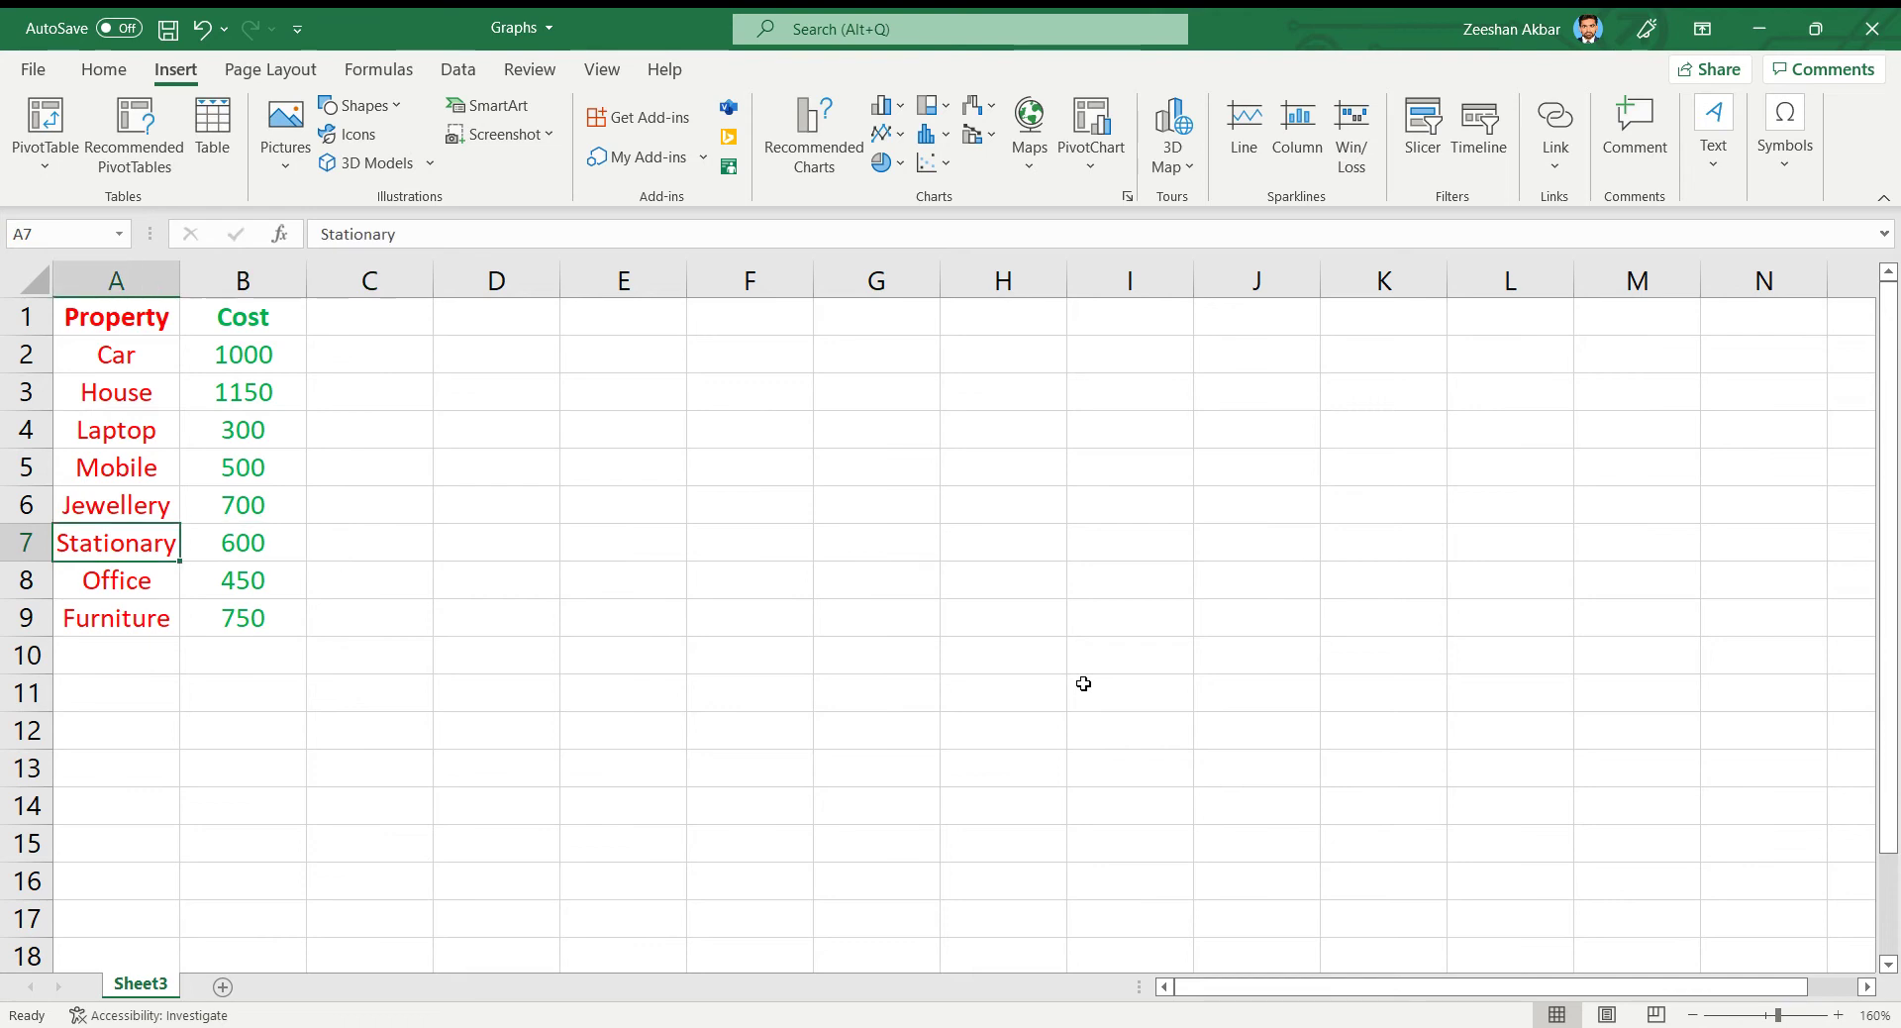
key("Up")
key("ctrl+Up")
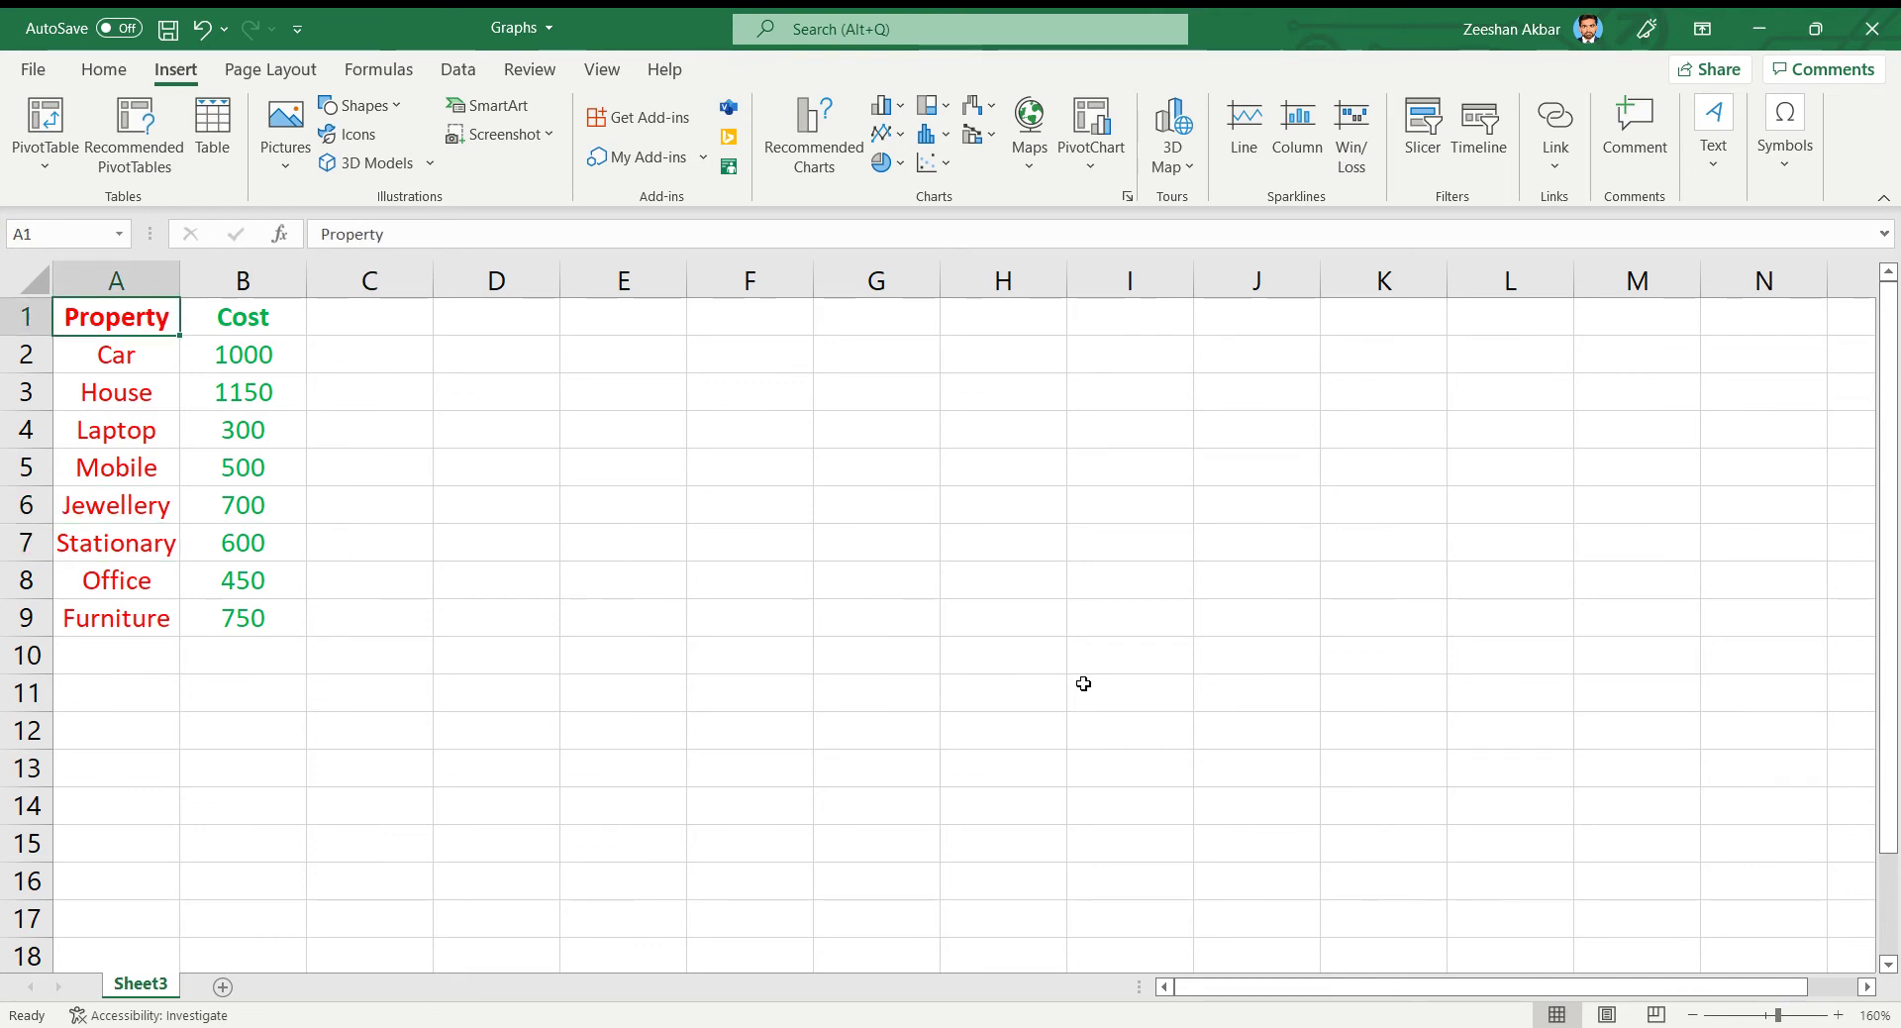
key("shift+Down")
key("shift+Down")
key("shift+Down")
key("shift+Down")
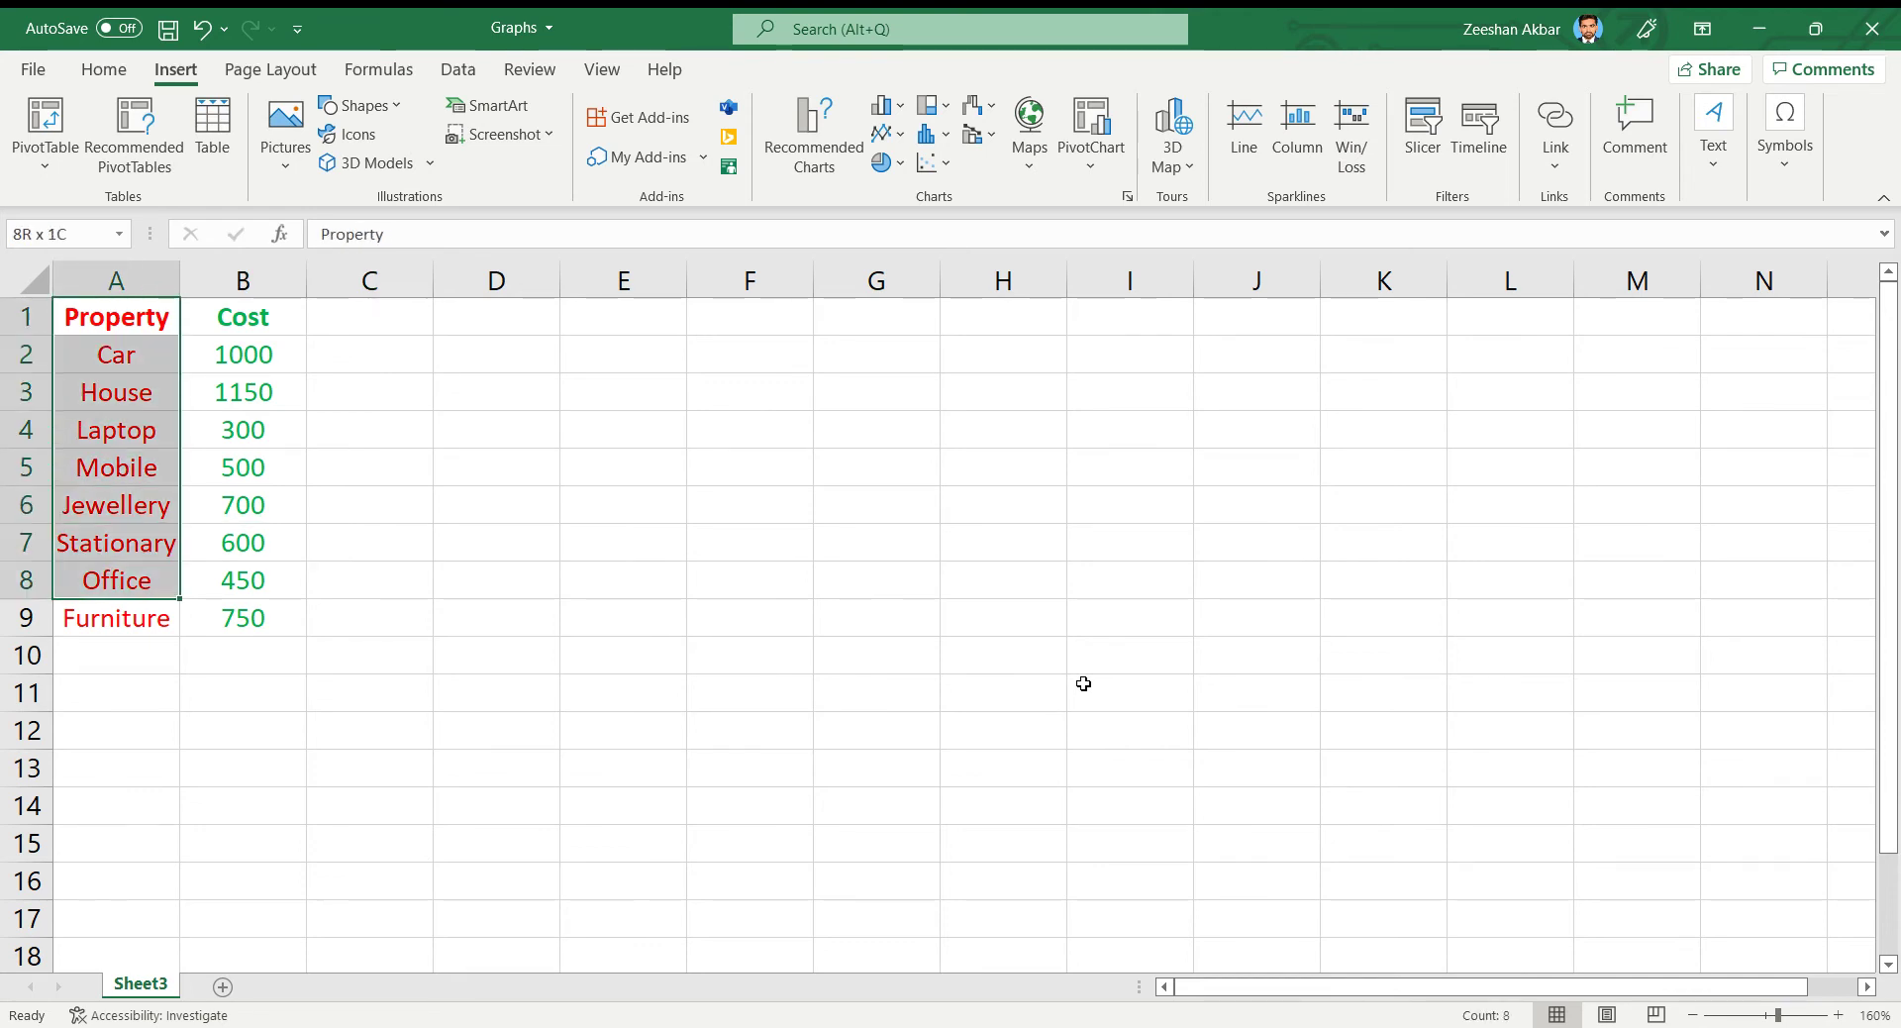
key("shift+Down")
key("Down")
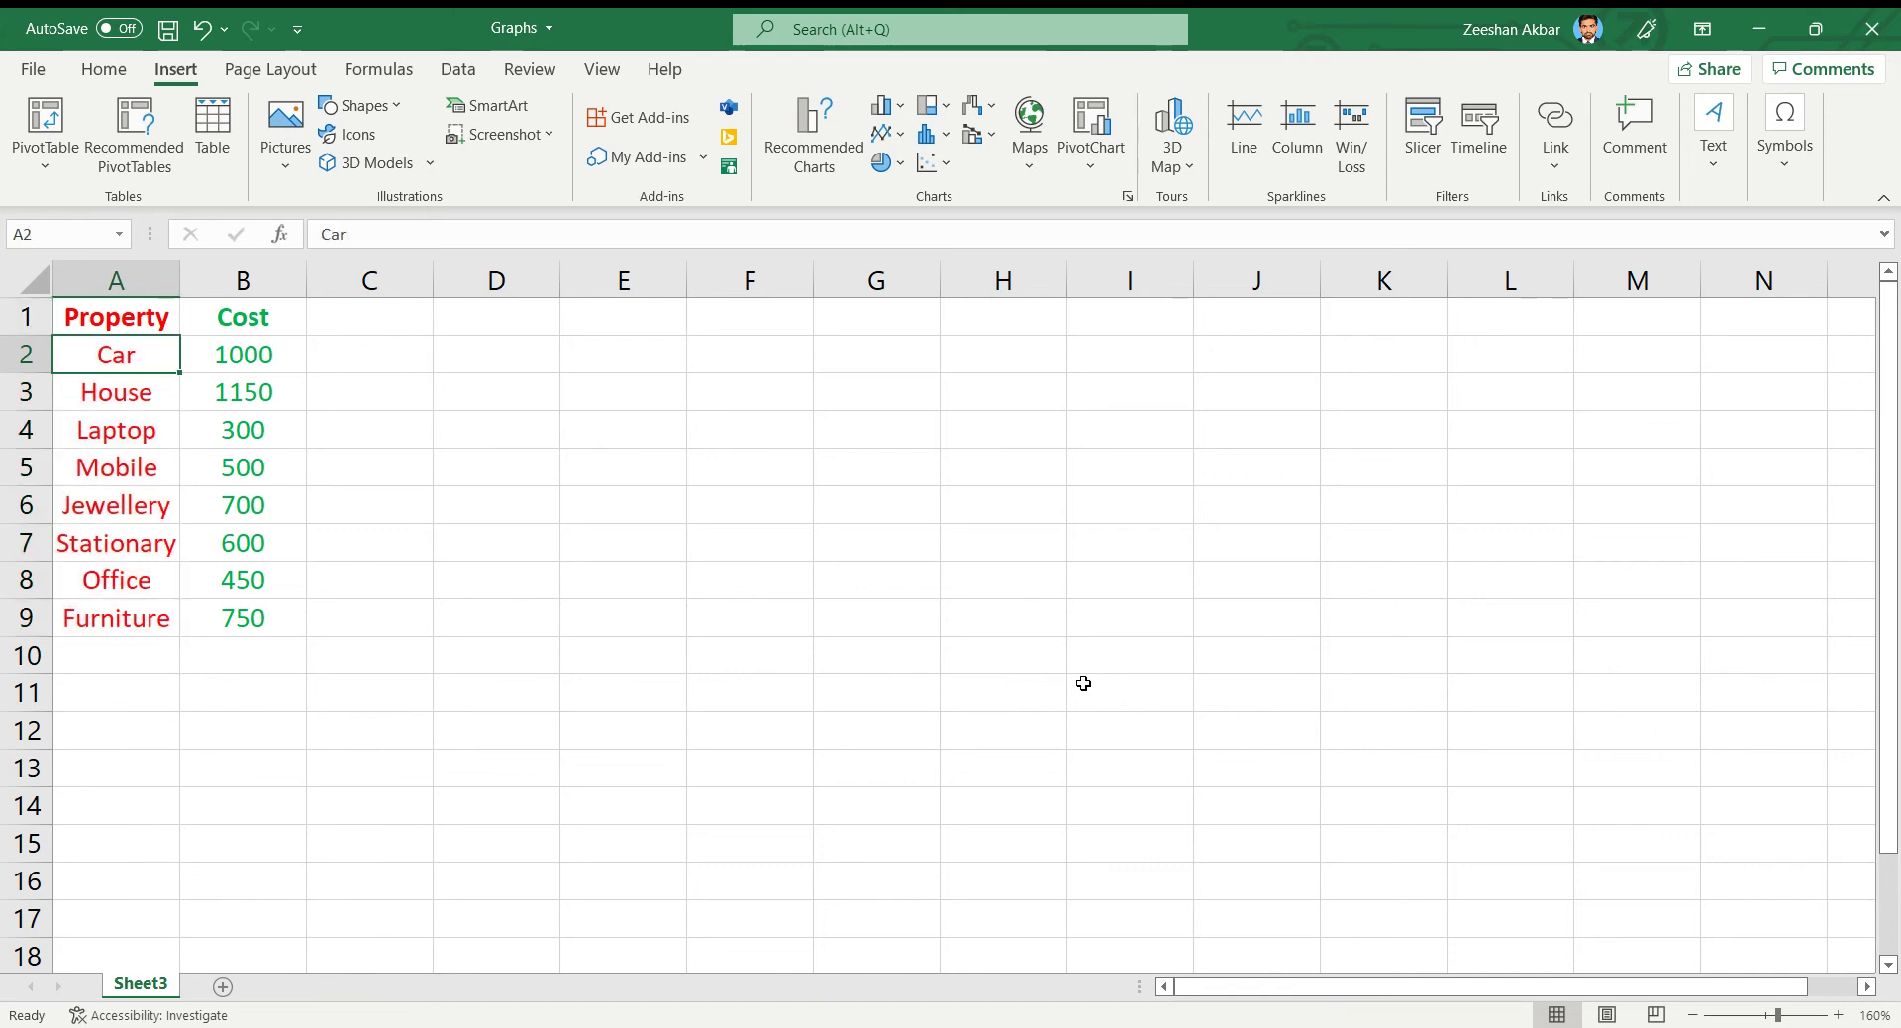
key("Up")
key("Down")
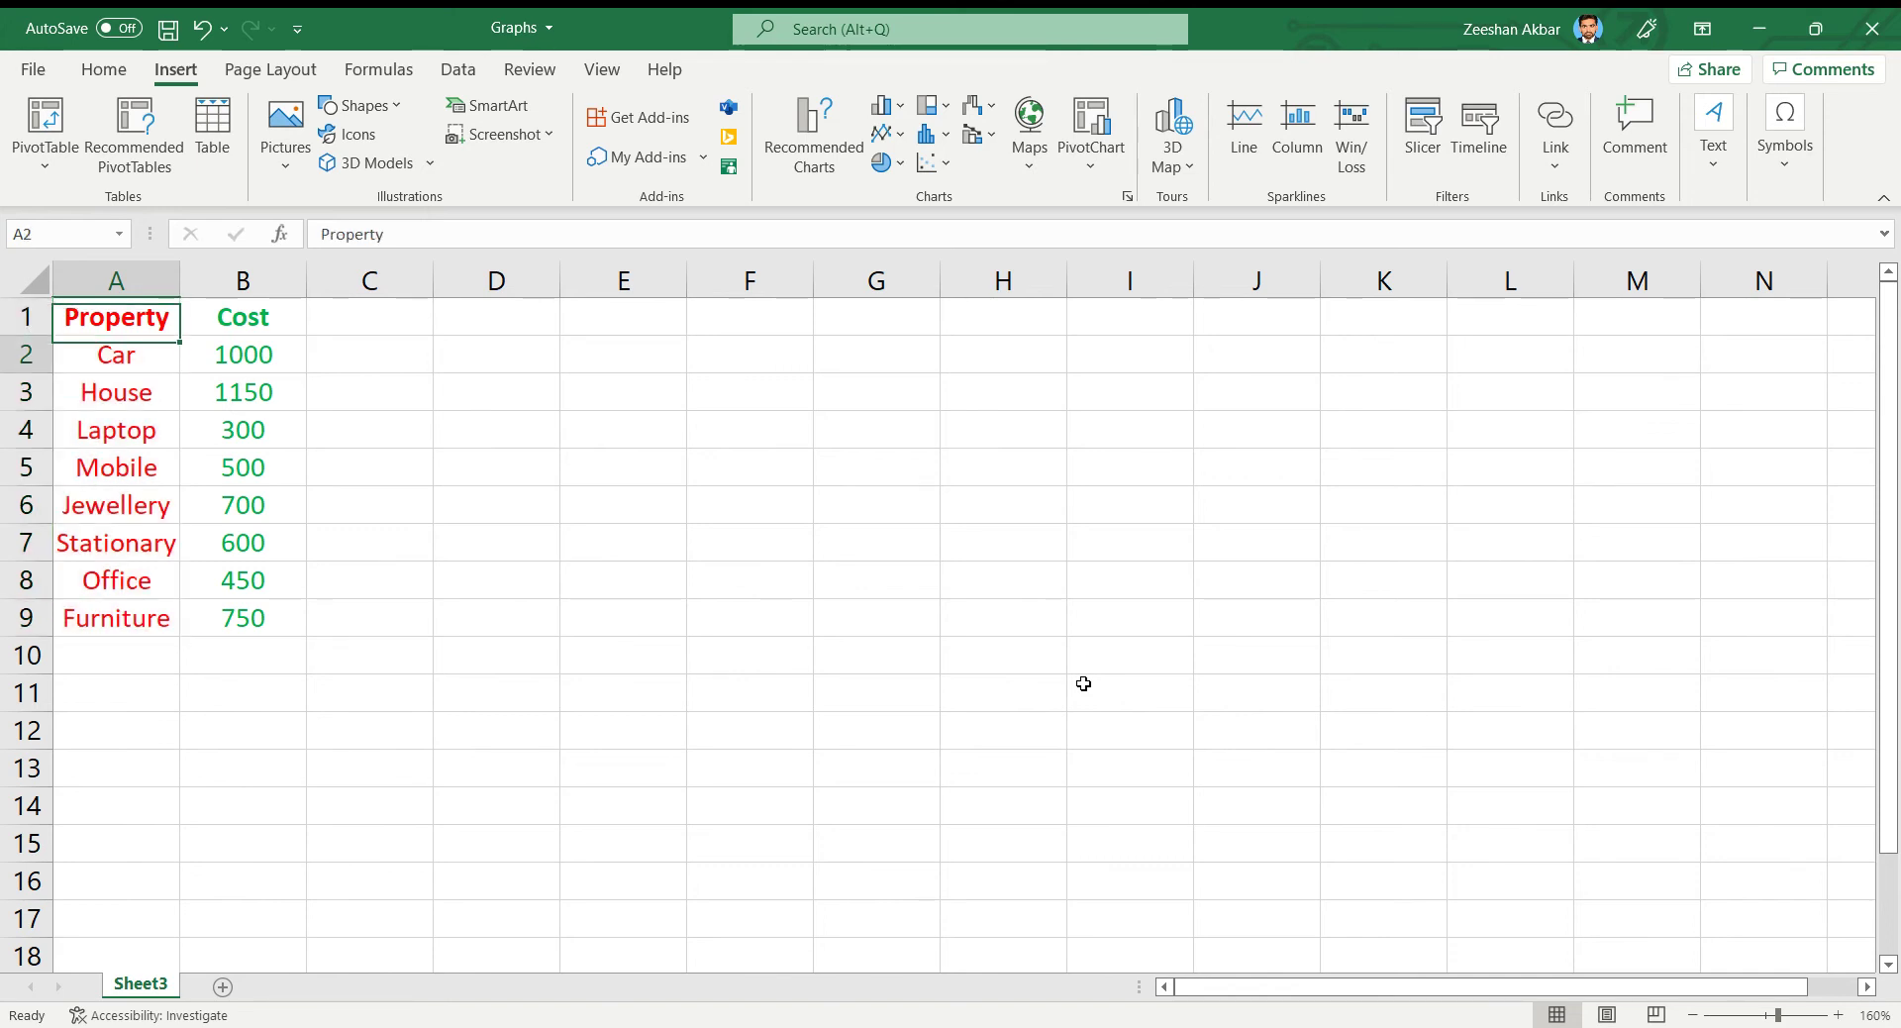
key("Down")
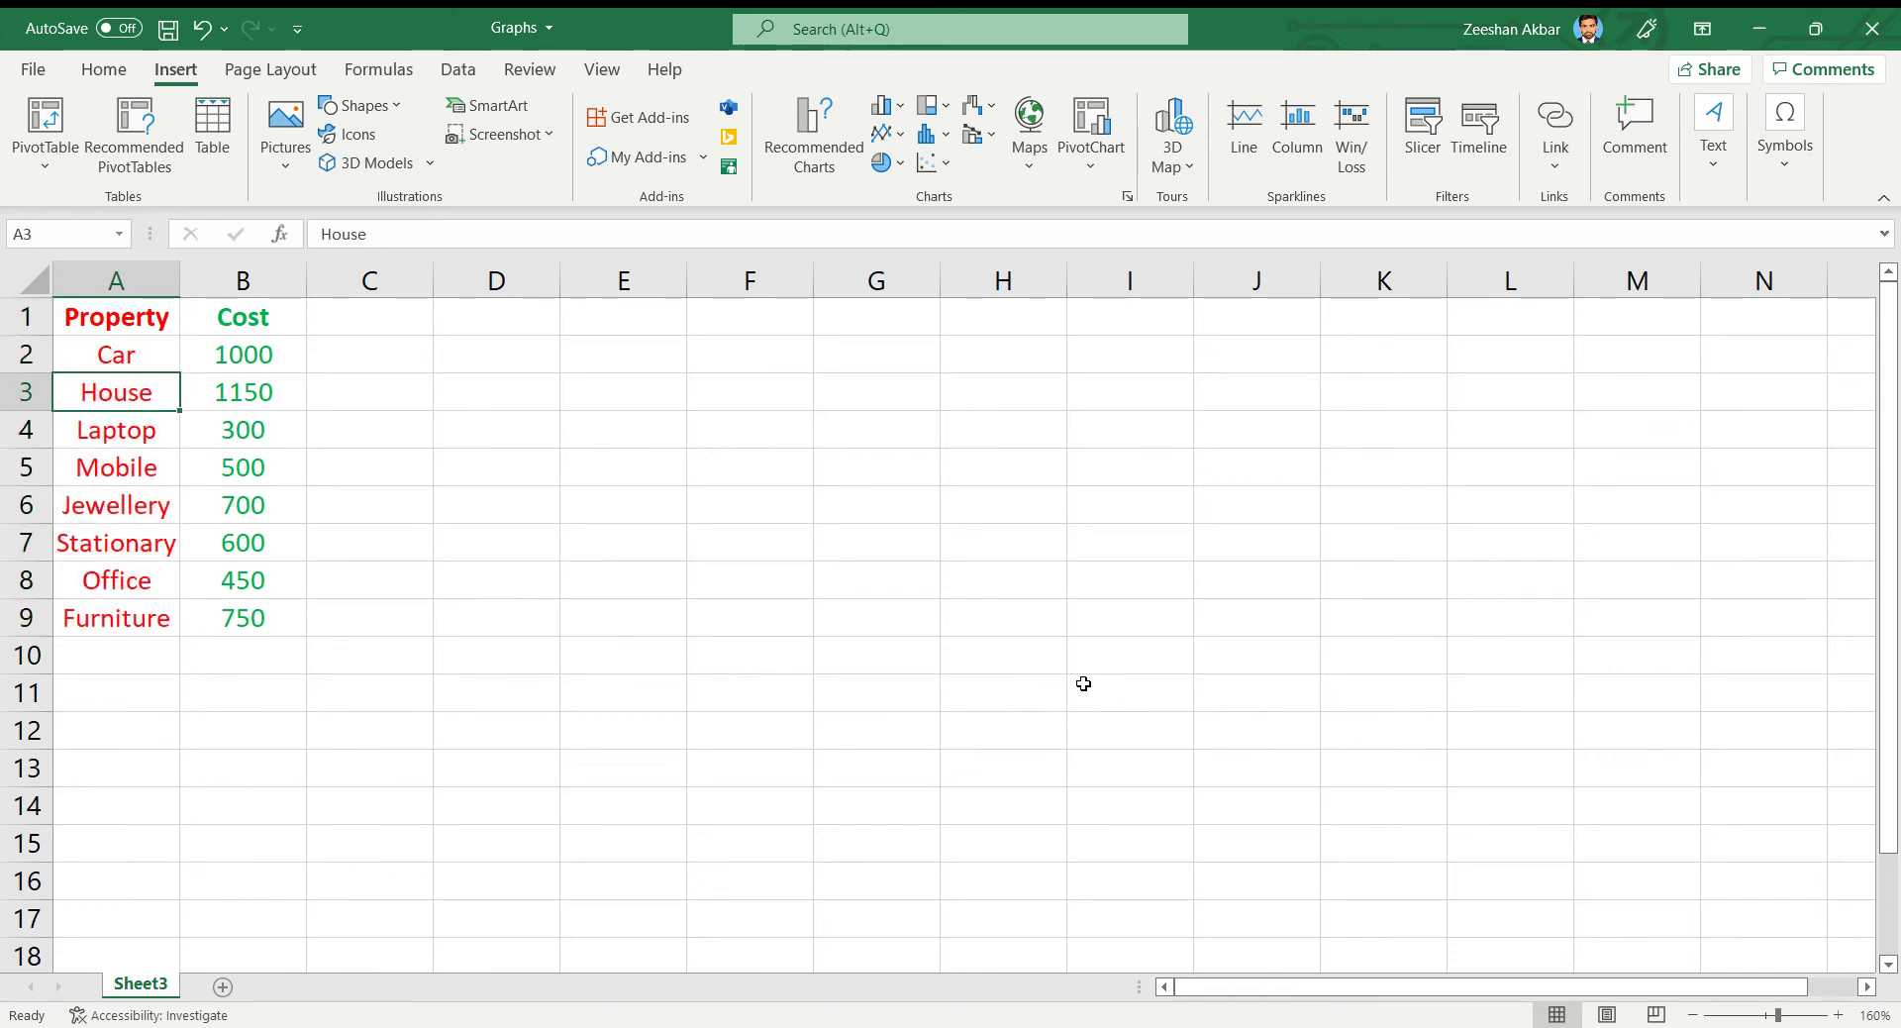
key("Down")
key("Down")
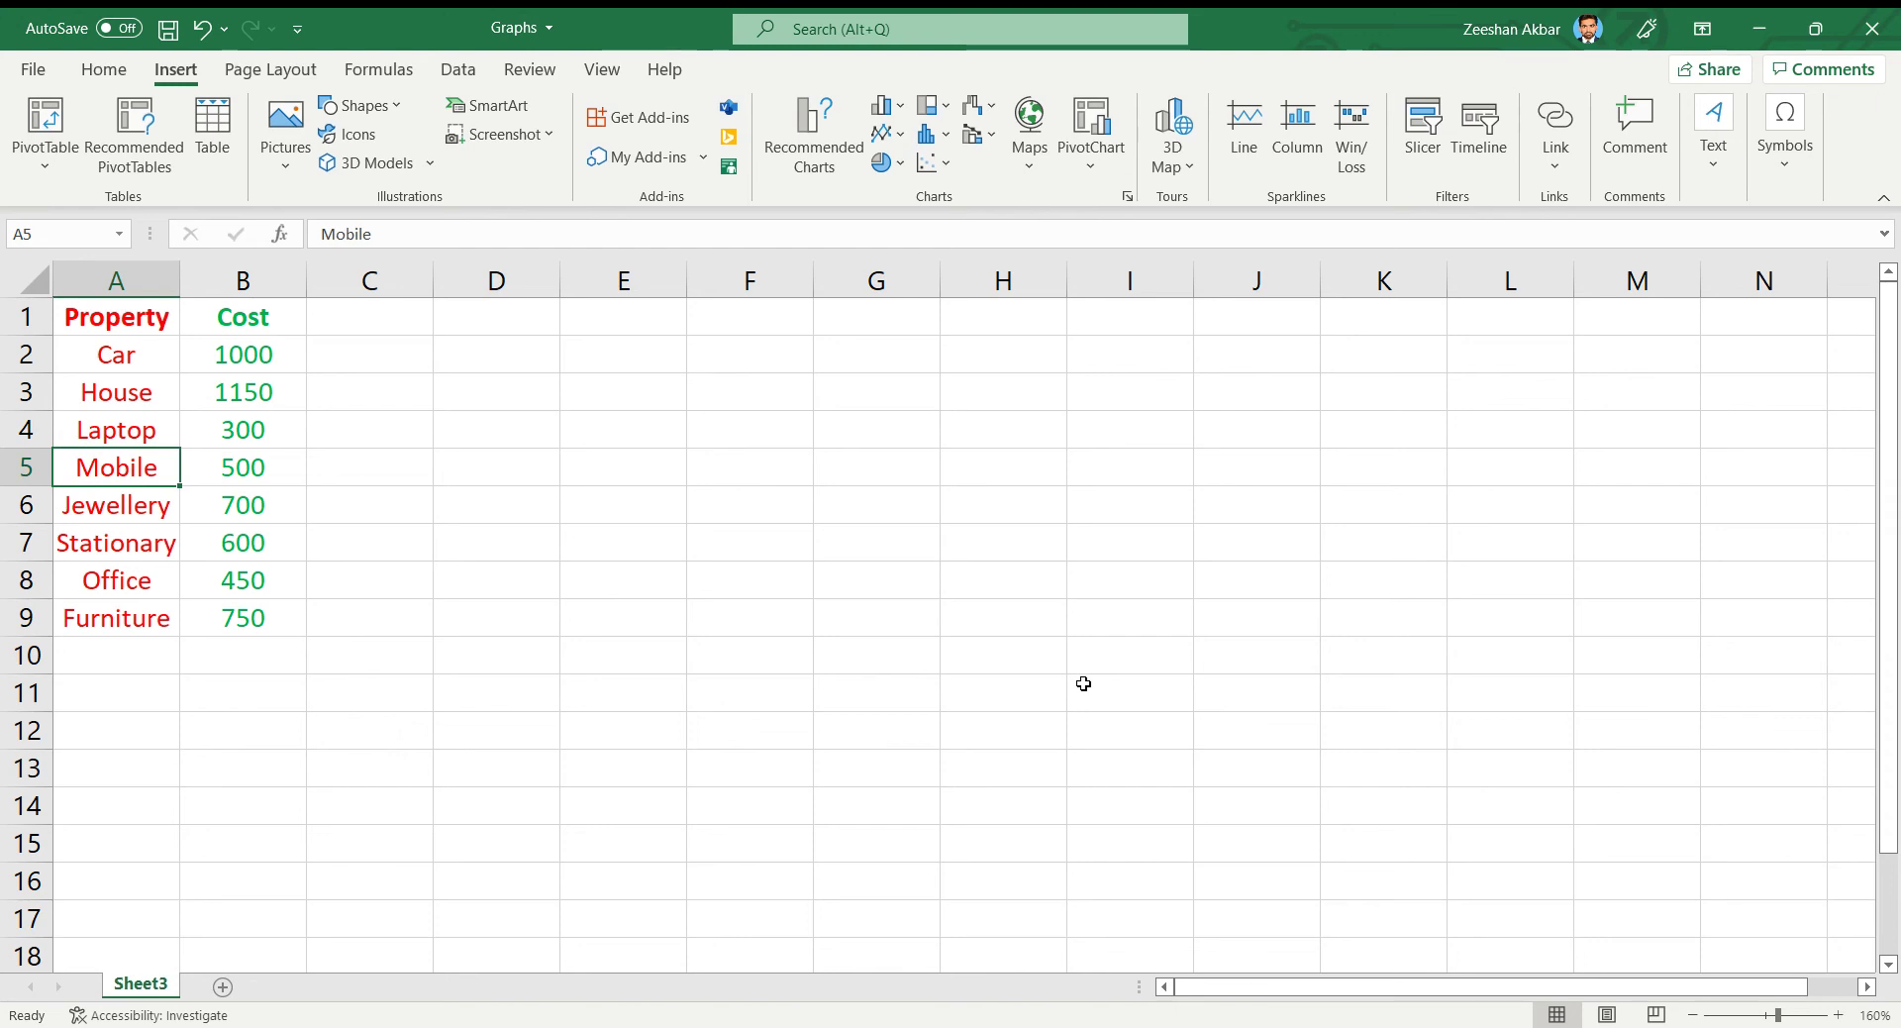
key("Right")
key("Up")
key("Up")
key("Up")
key("Up")
key("Down")
key("Down")
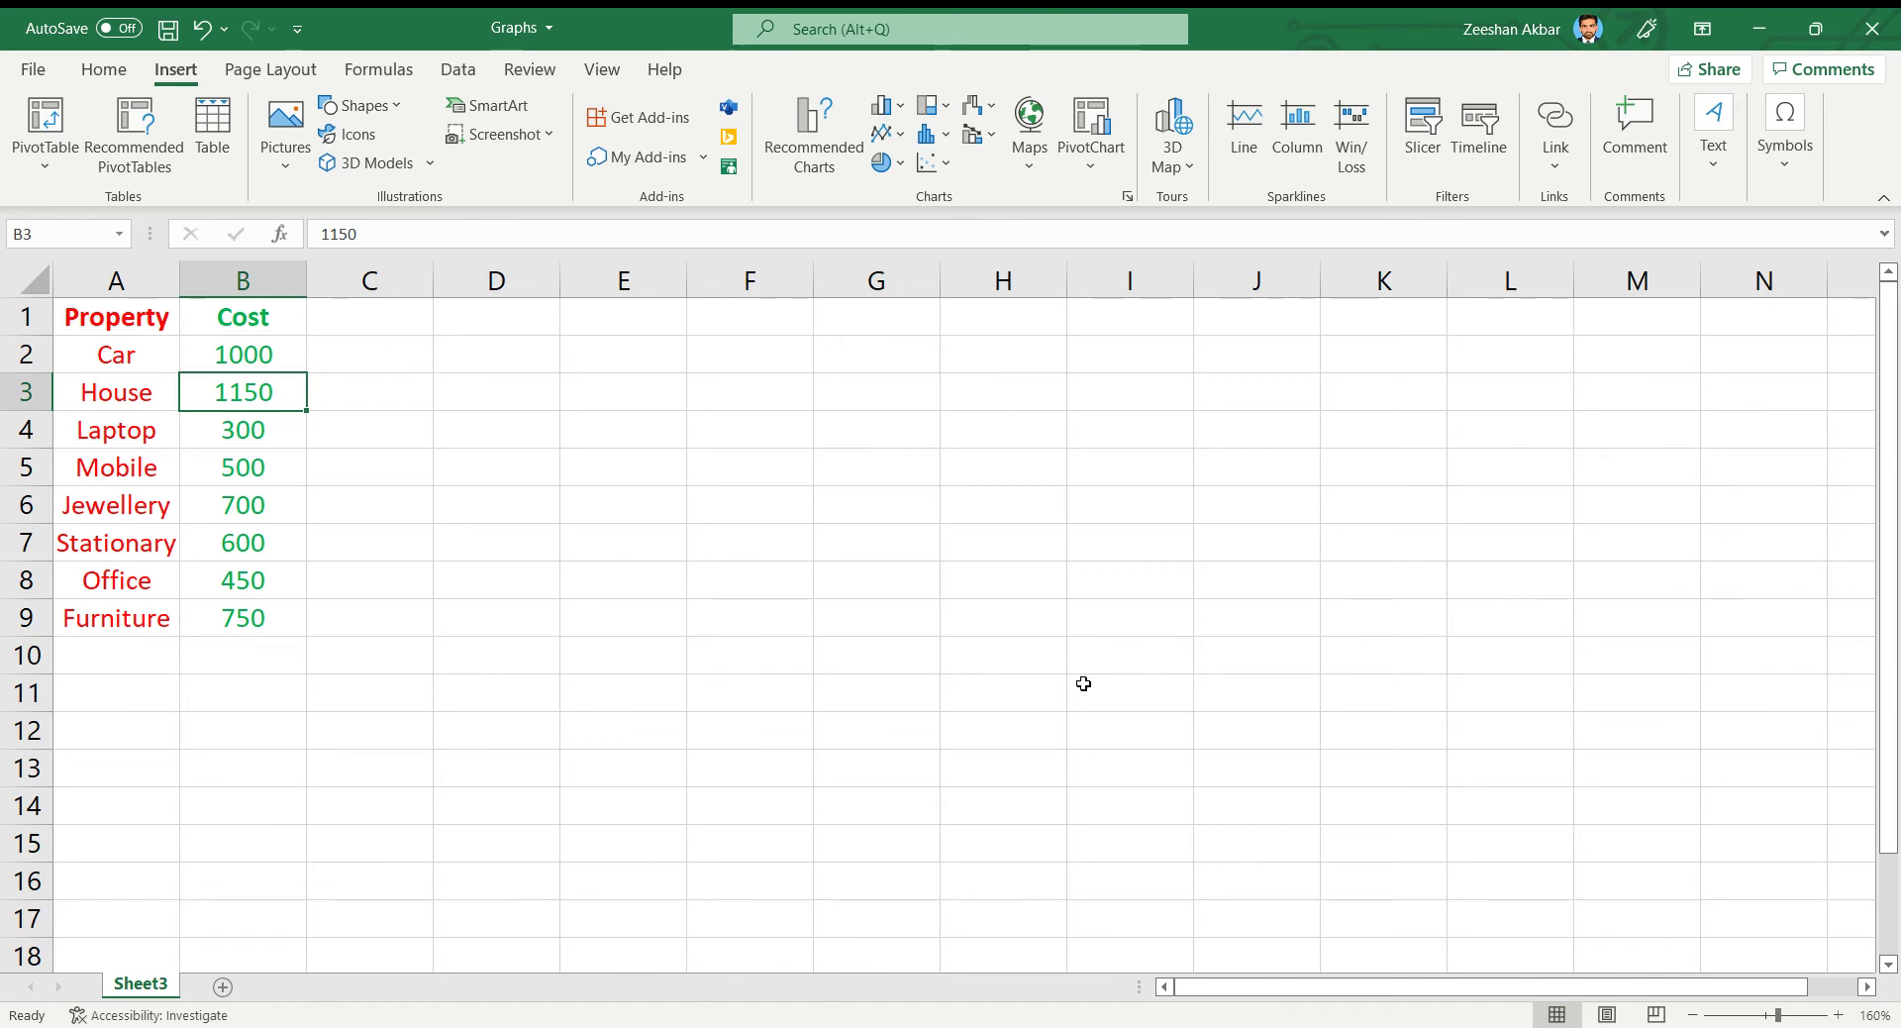
Step: Try selecting the Property column from its heading down to Furniture
key("Up")
key("Up")
key("Left")
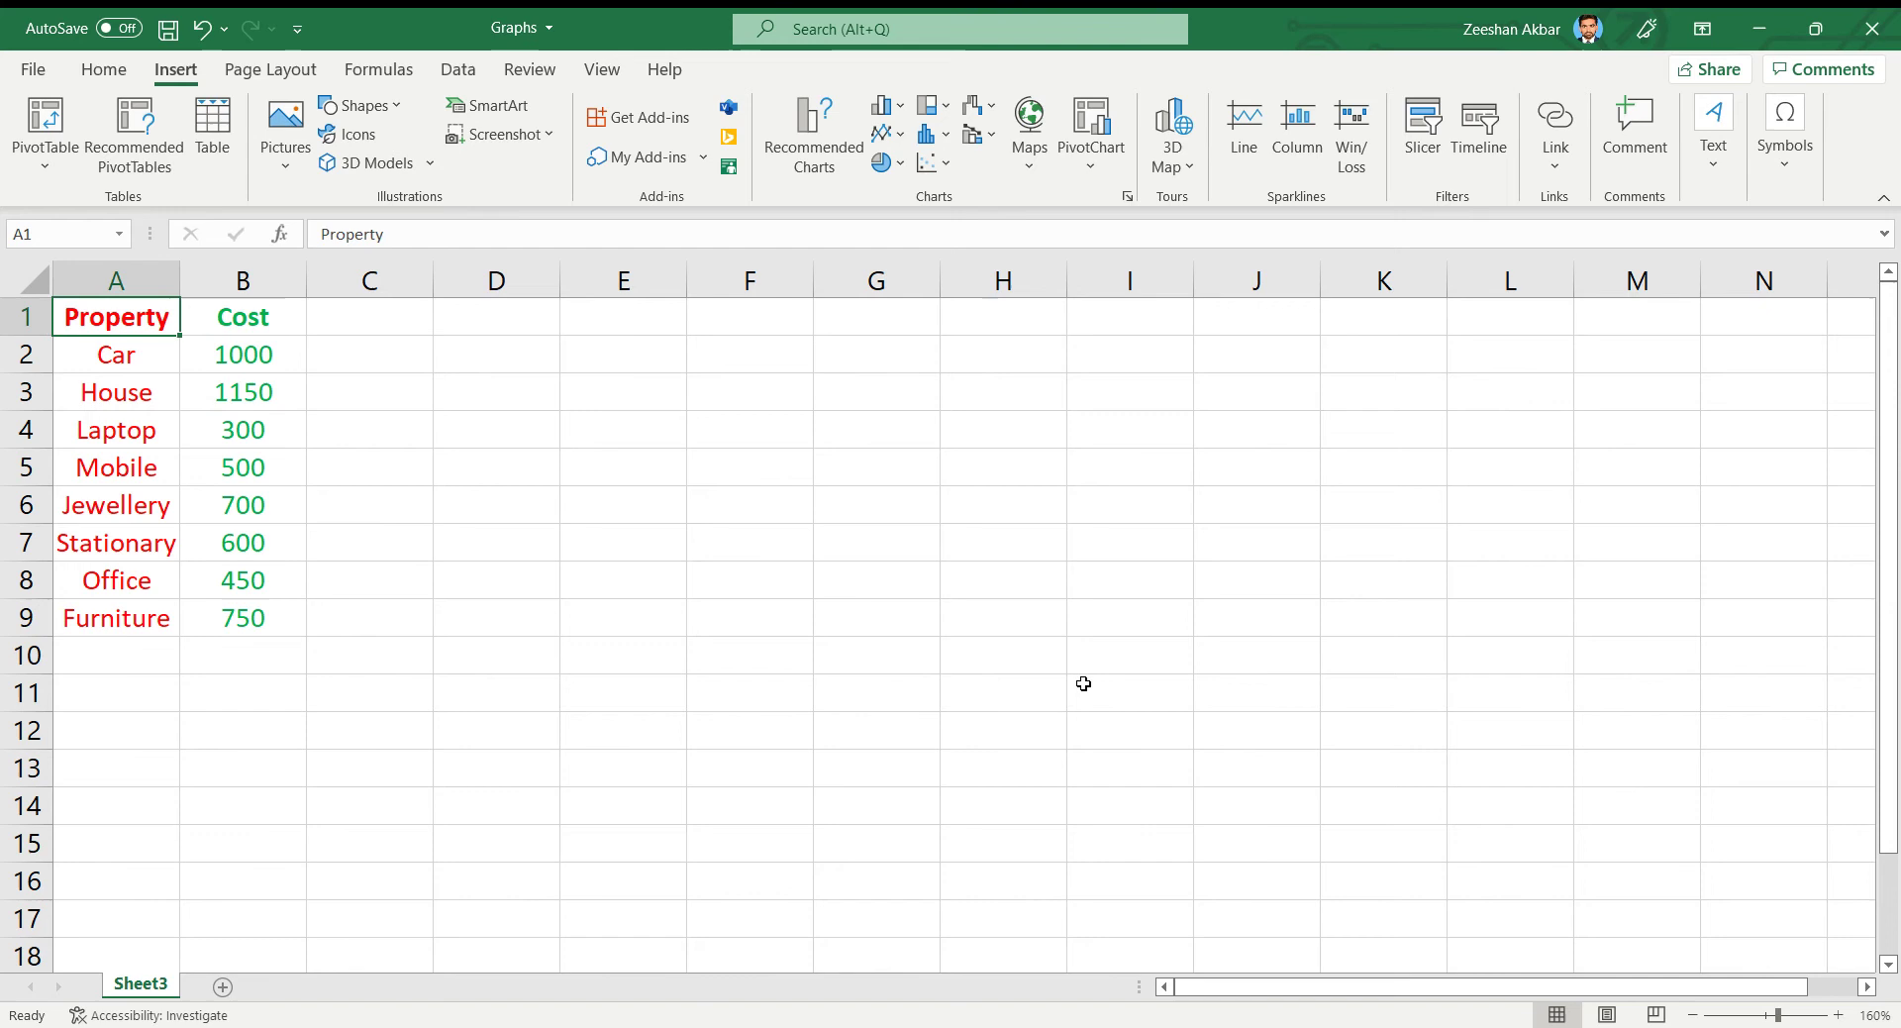
key("shift+Down")
key("shift+Down")
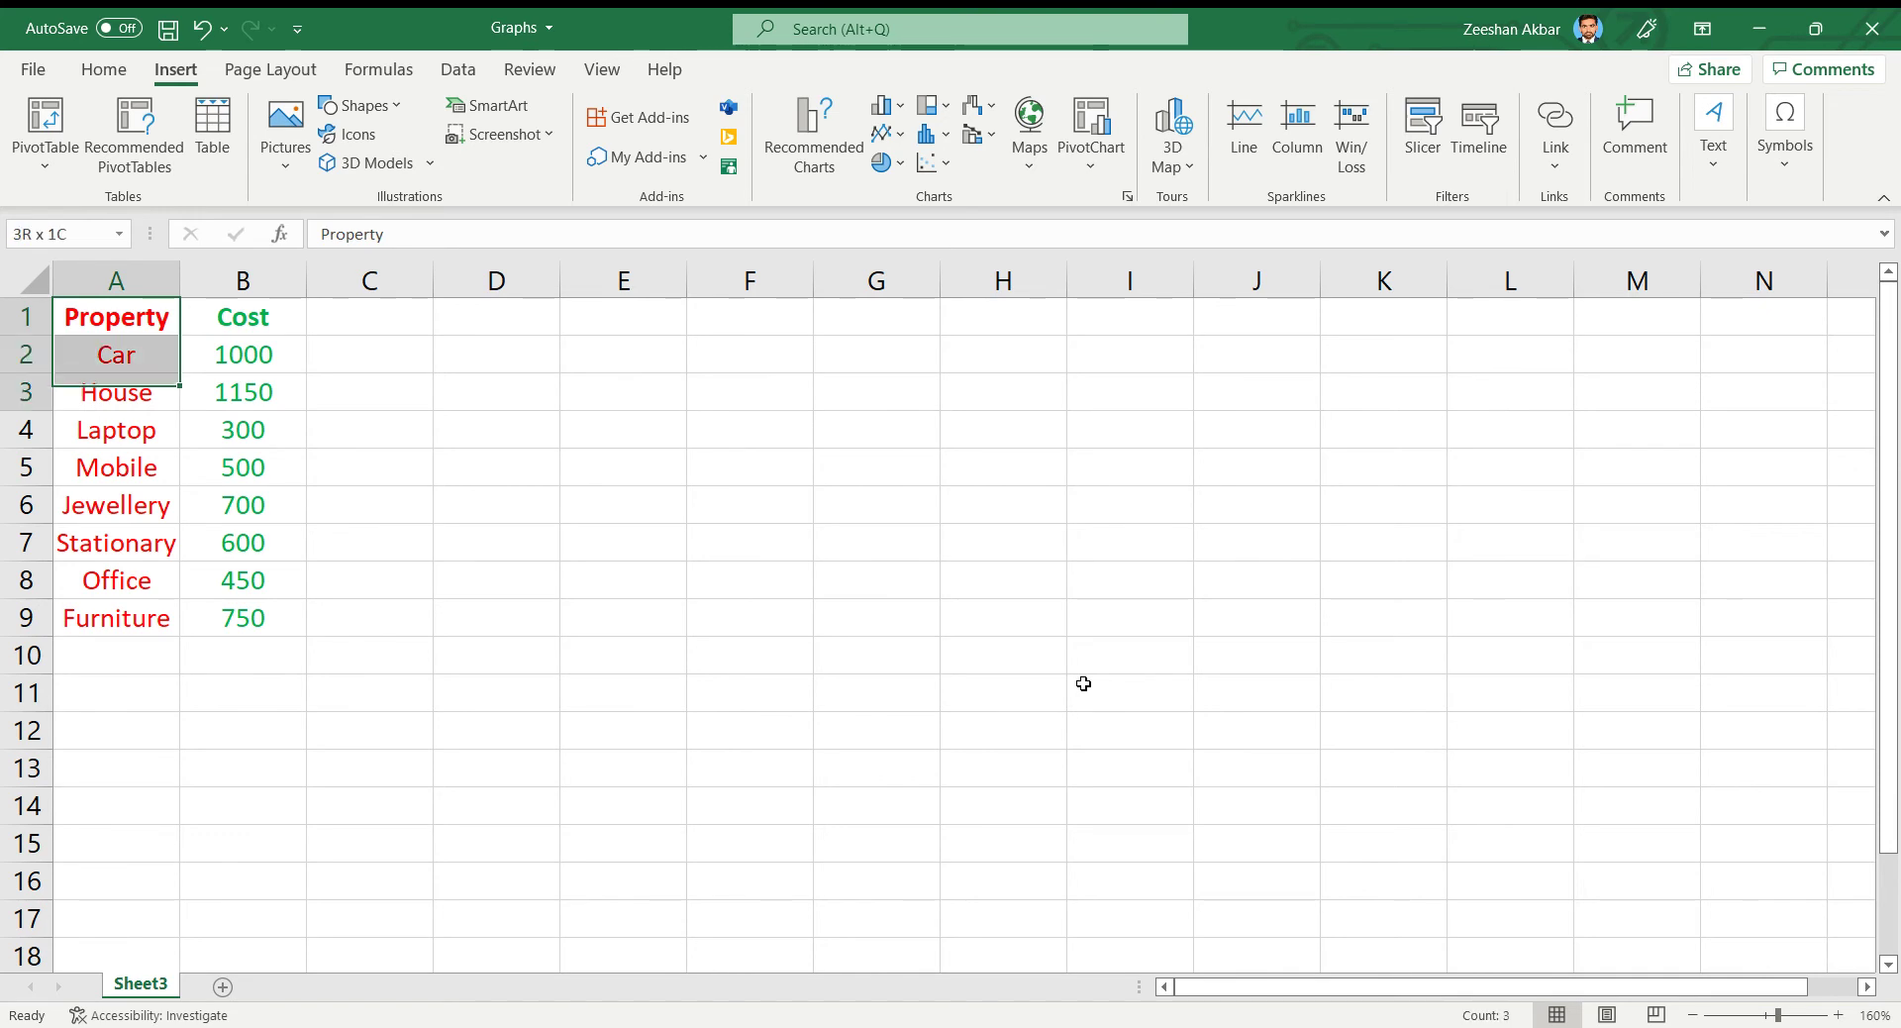
key("shift+Down")
key("shift+Down")
key("shift+Down")
key("shift+Down")
key("shift+Down")
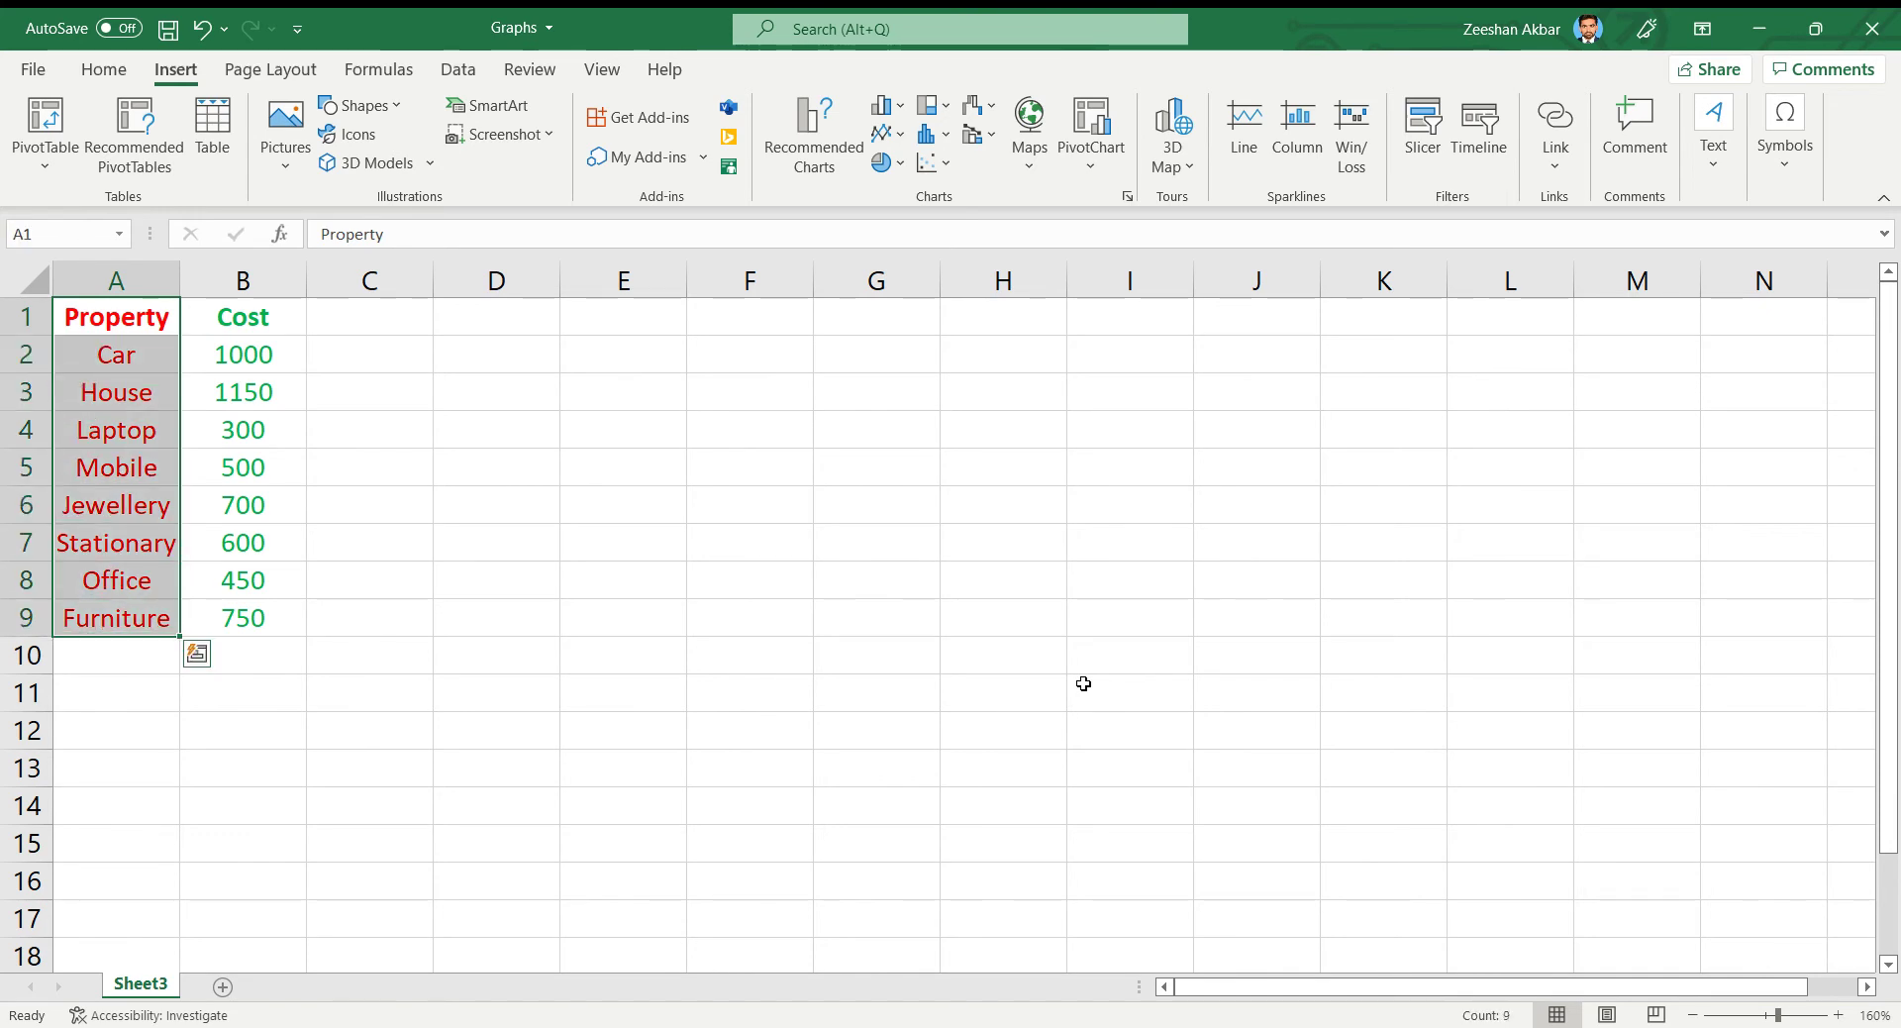
key("Right")
key("shift+Down")
key("shift+Down")
key("shift+Down")
key("shift+Down")
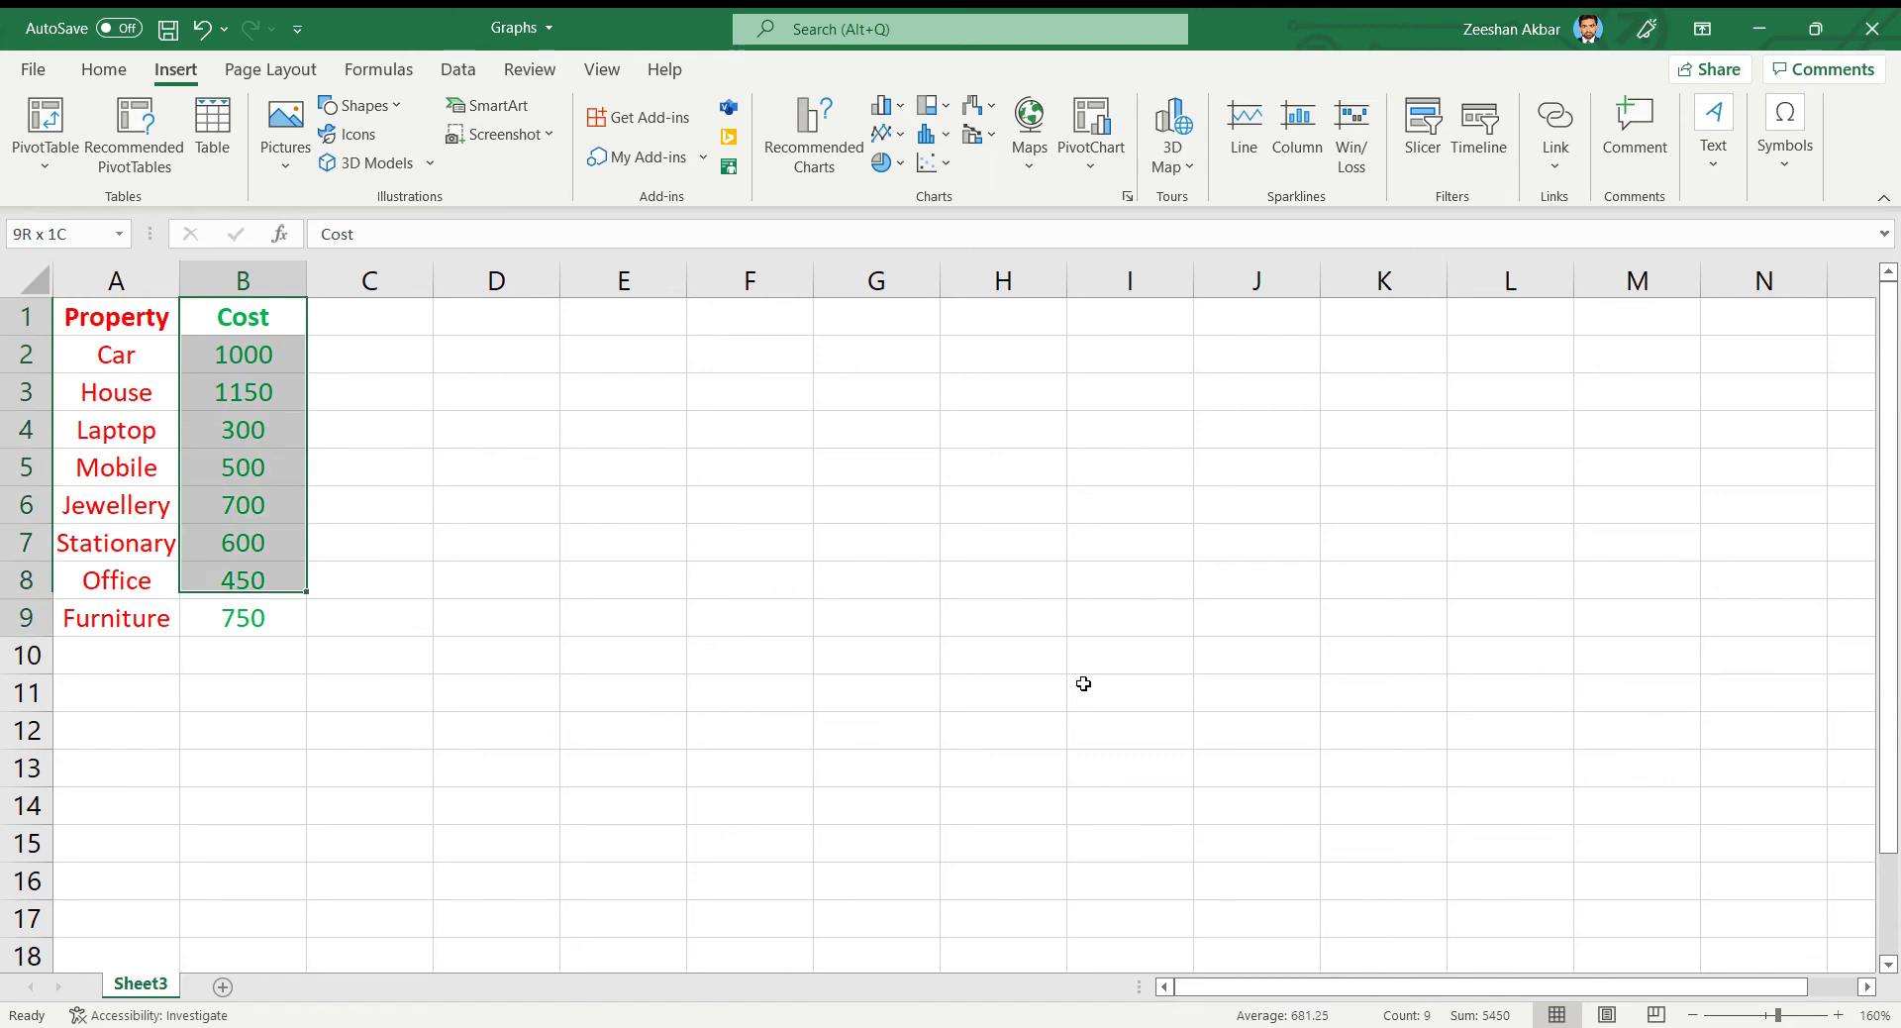
key("Left")
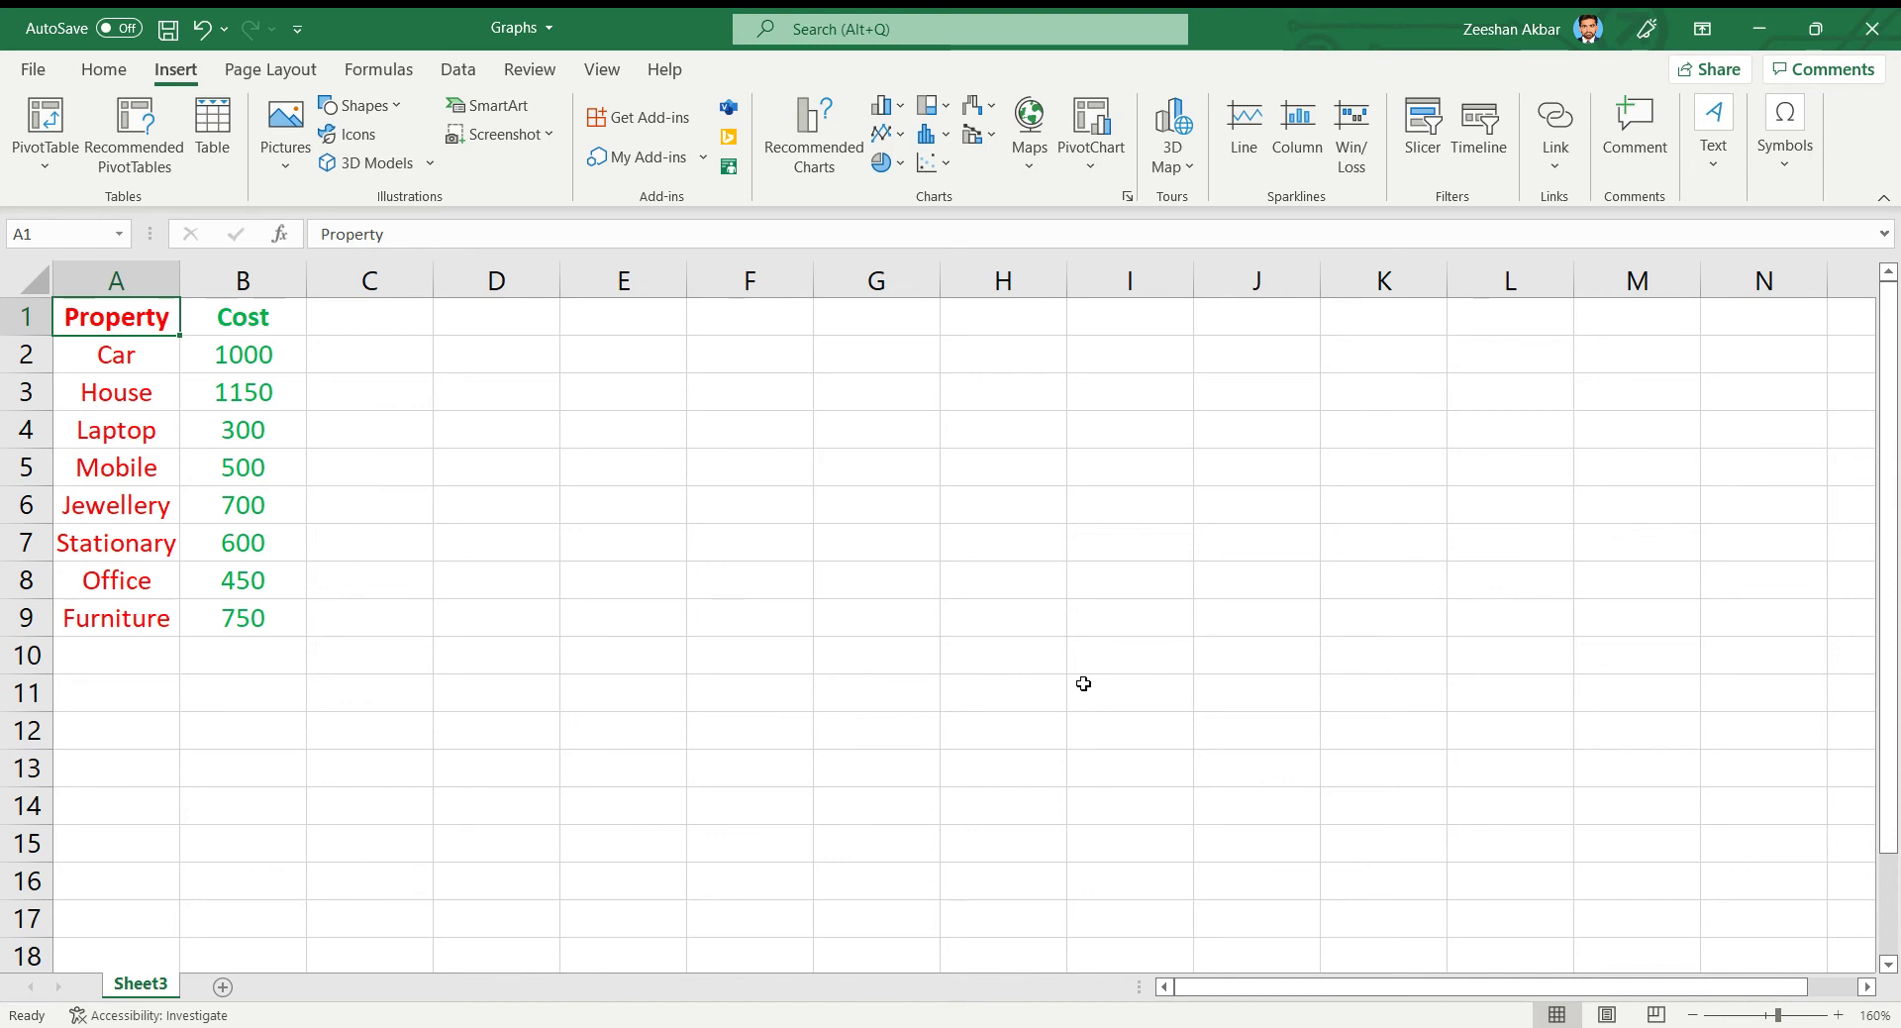
Step: Select the whole Property and Cost table and insert a 2-D pie chart
key("shift+Right")
key("shift+Down")
key("ctrl+shift+Down")
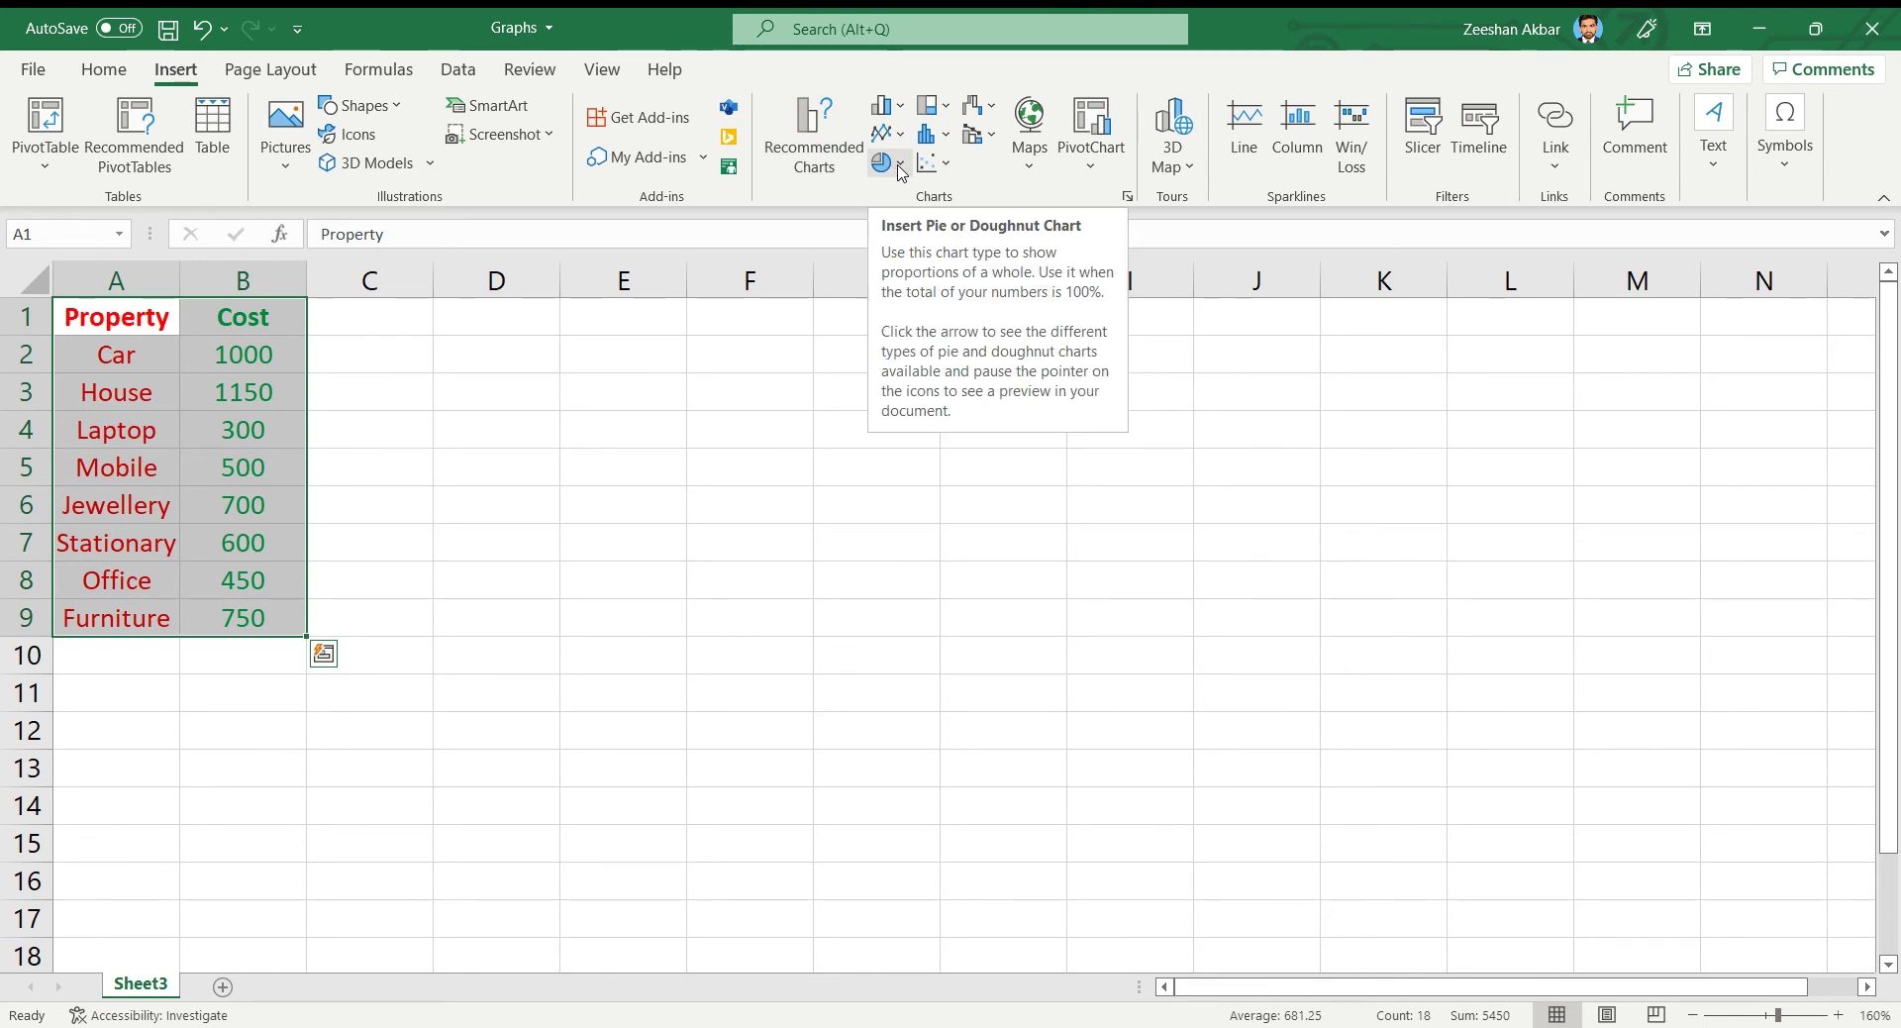
left_click(902, 171)
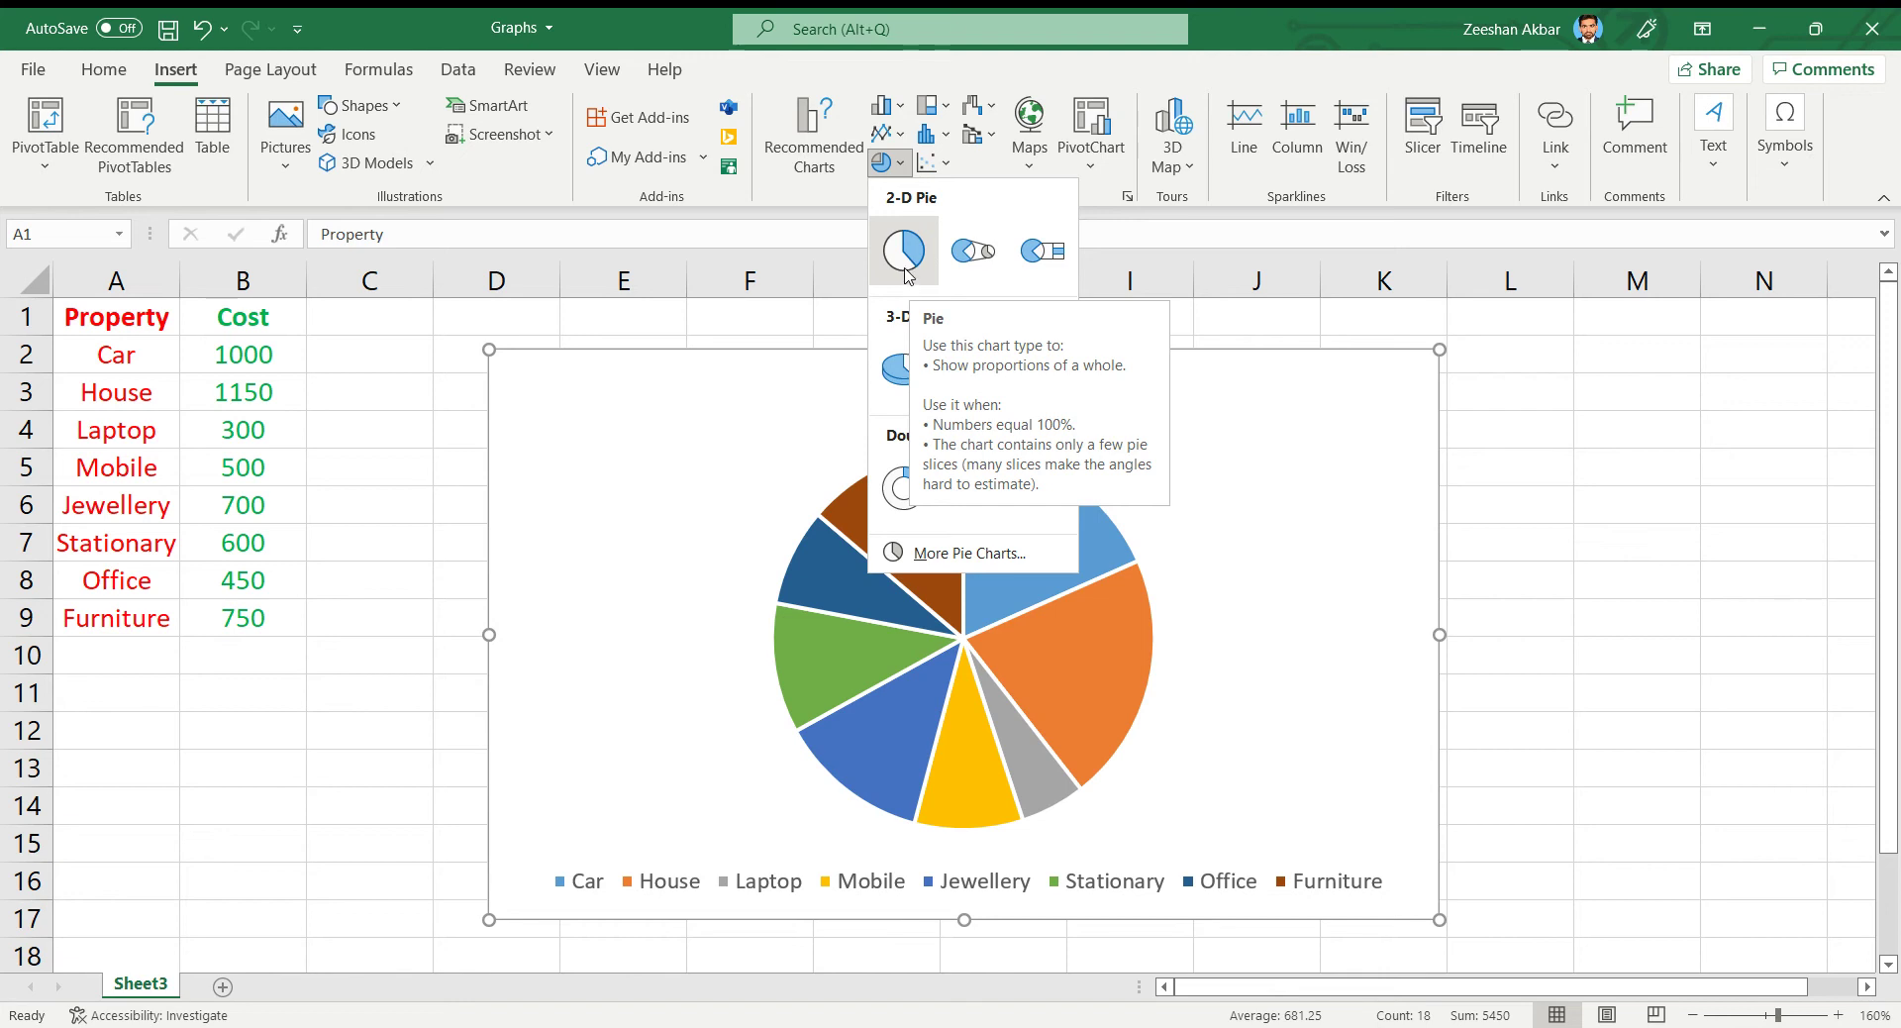
left_click(905, 272)
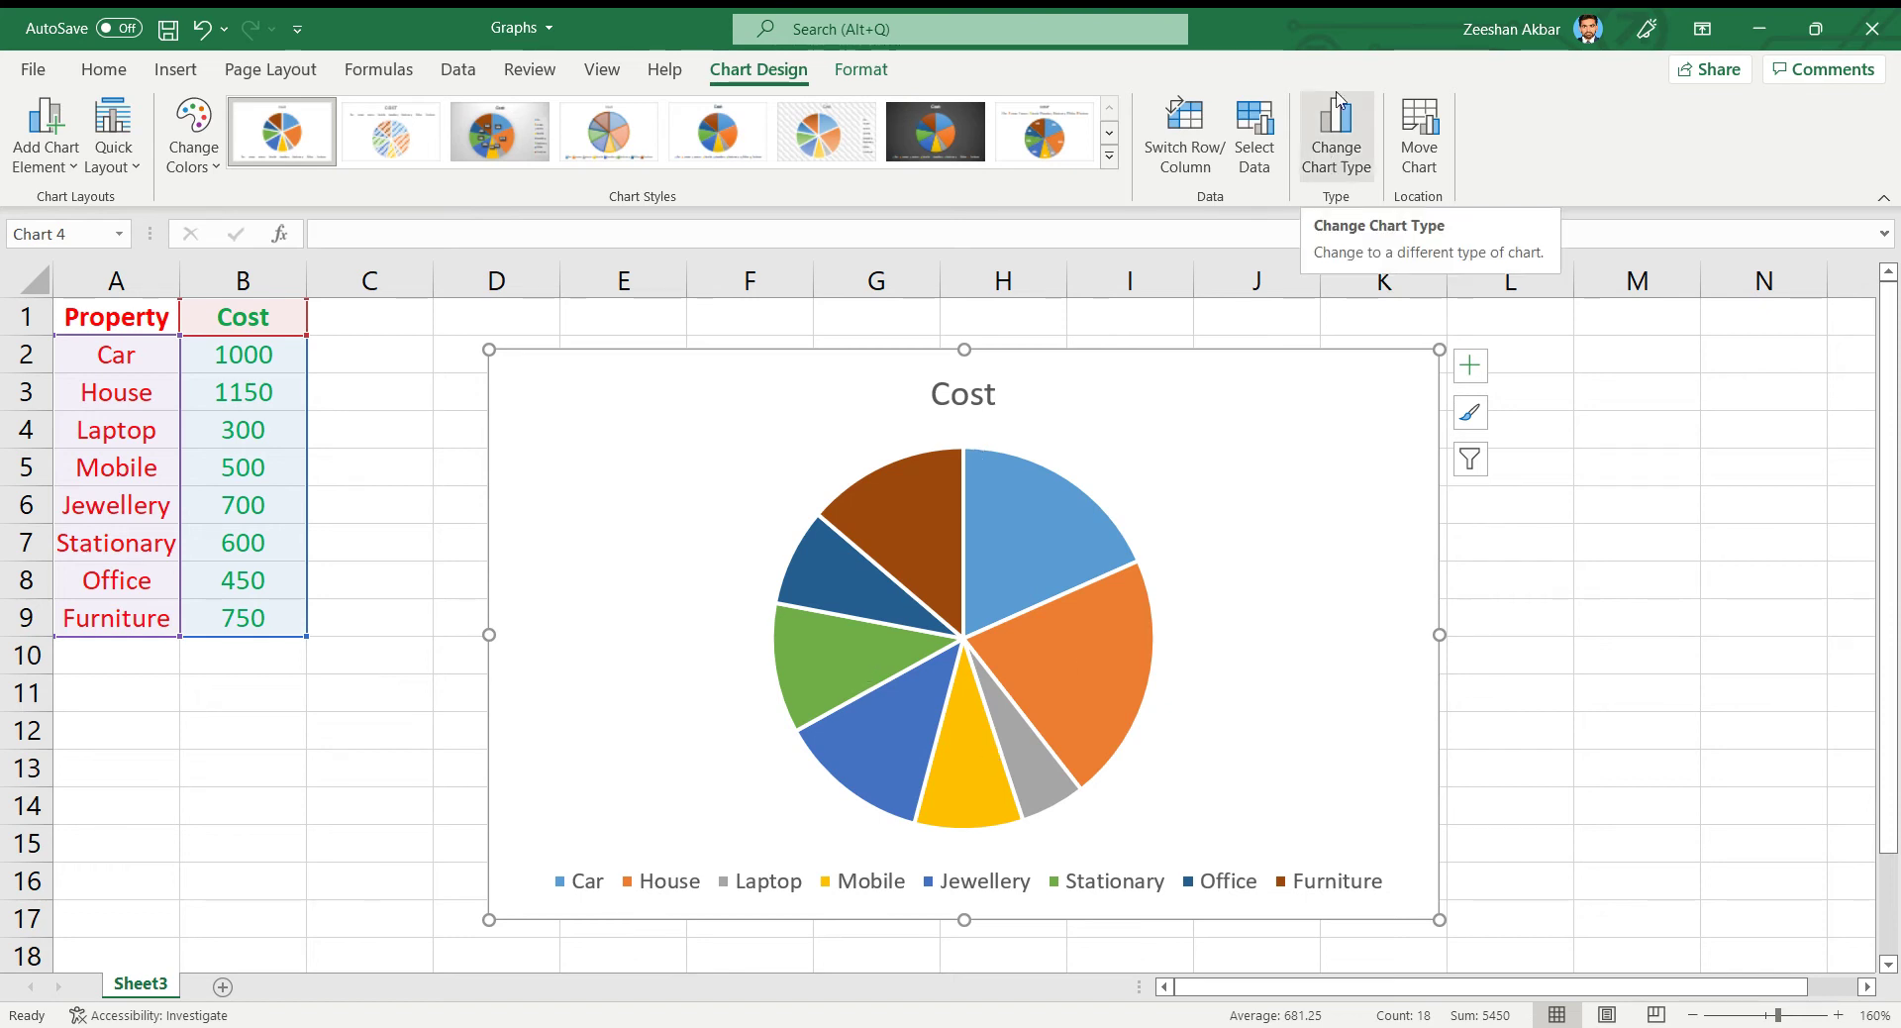
Step: Change the chart type to 3-D Pie
left_click(1334, 161)
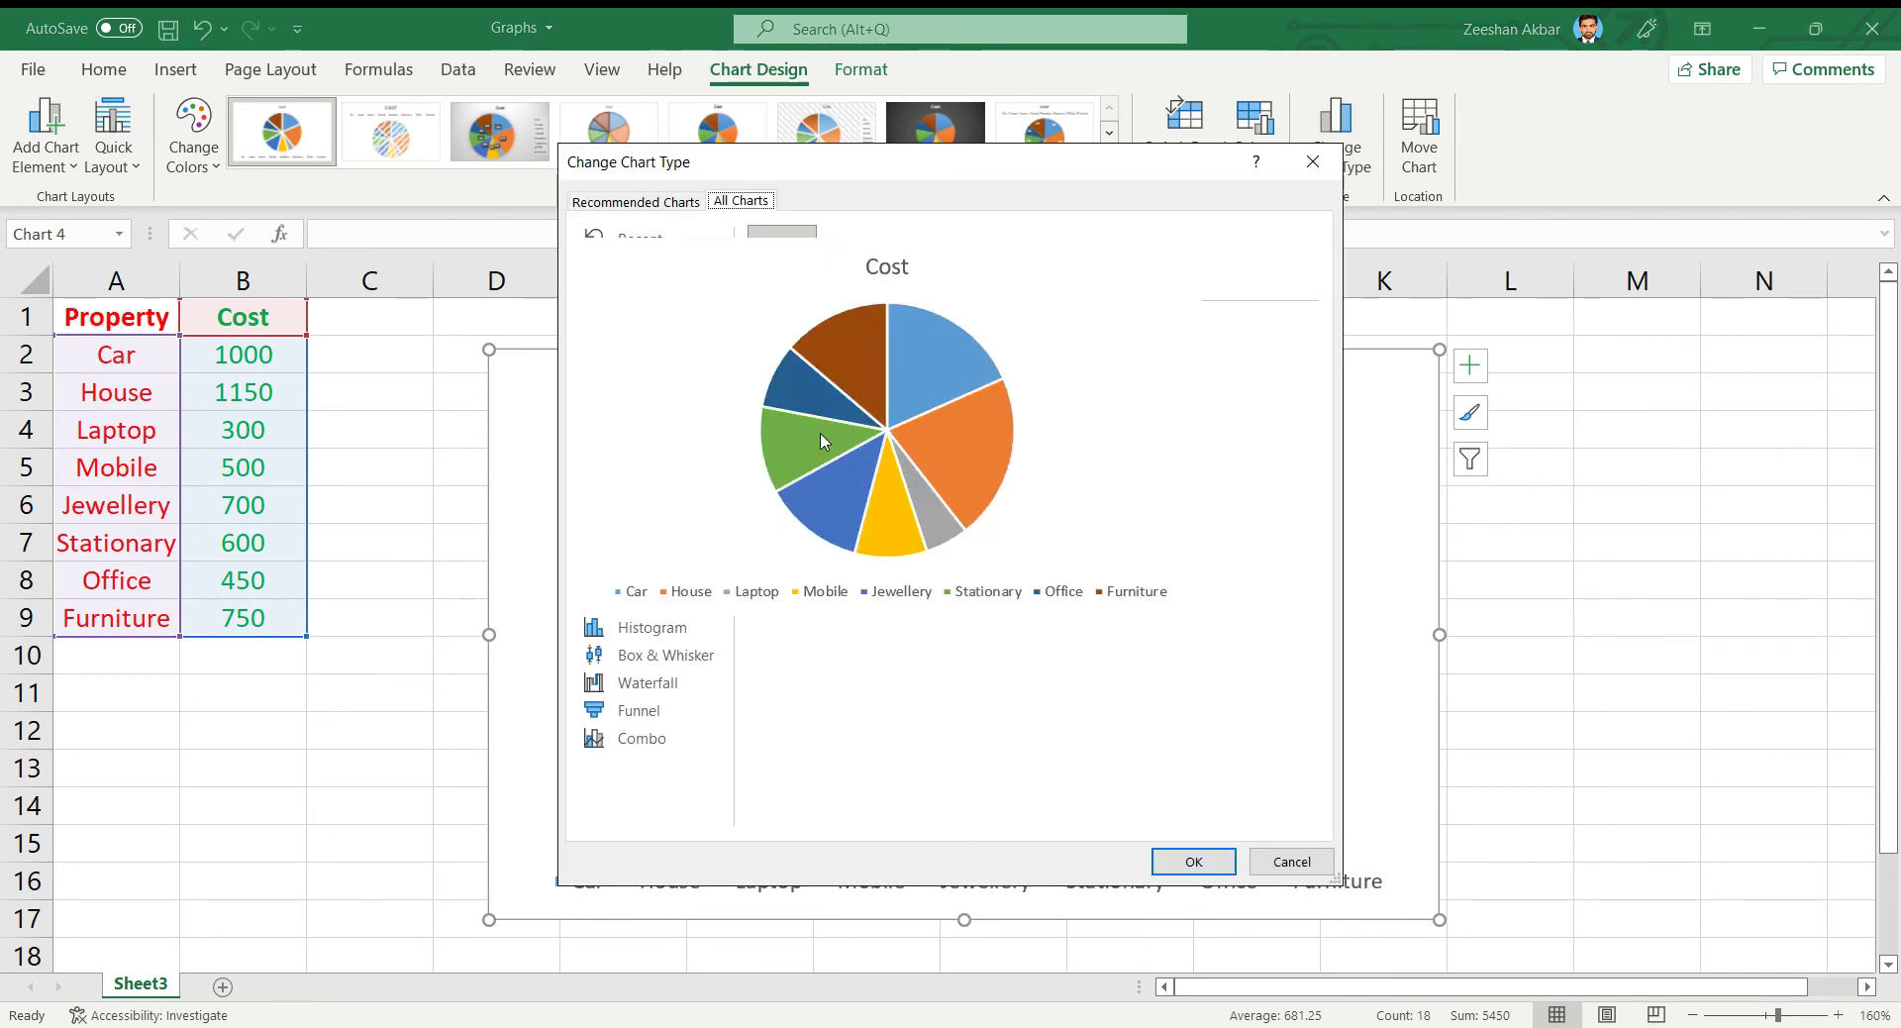
left_click(844, 259)
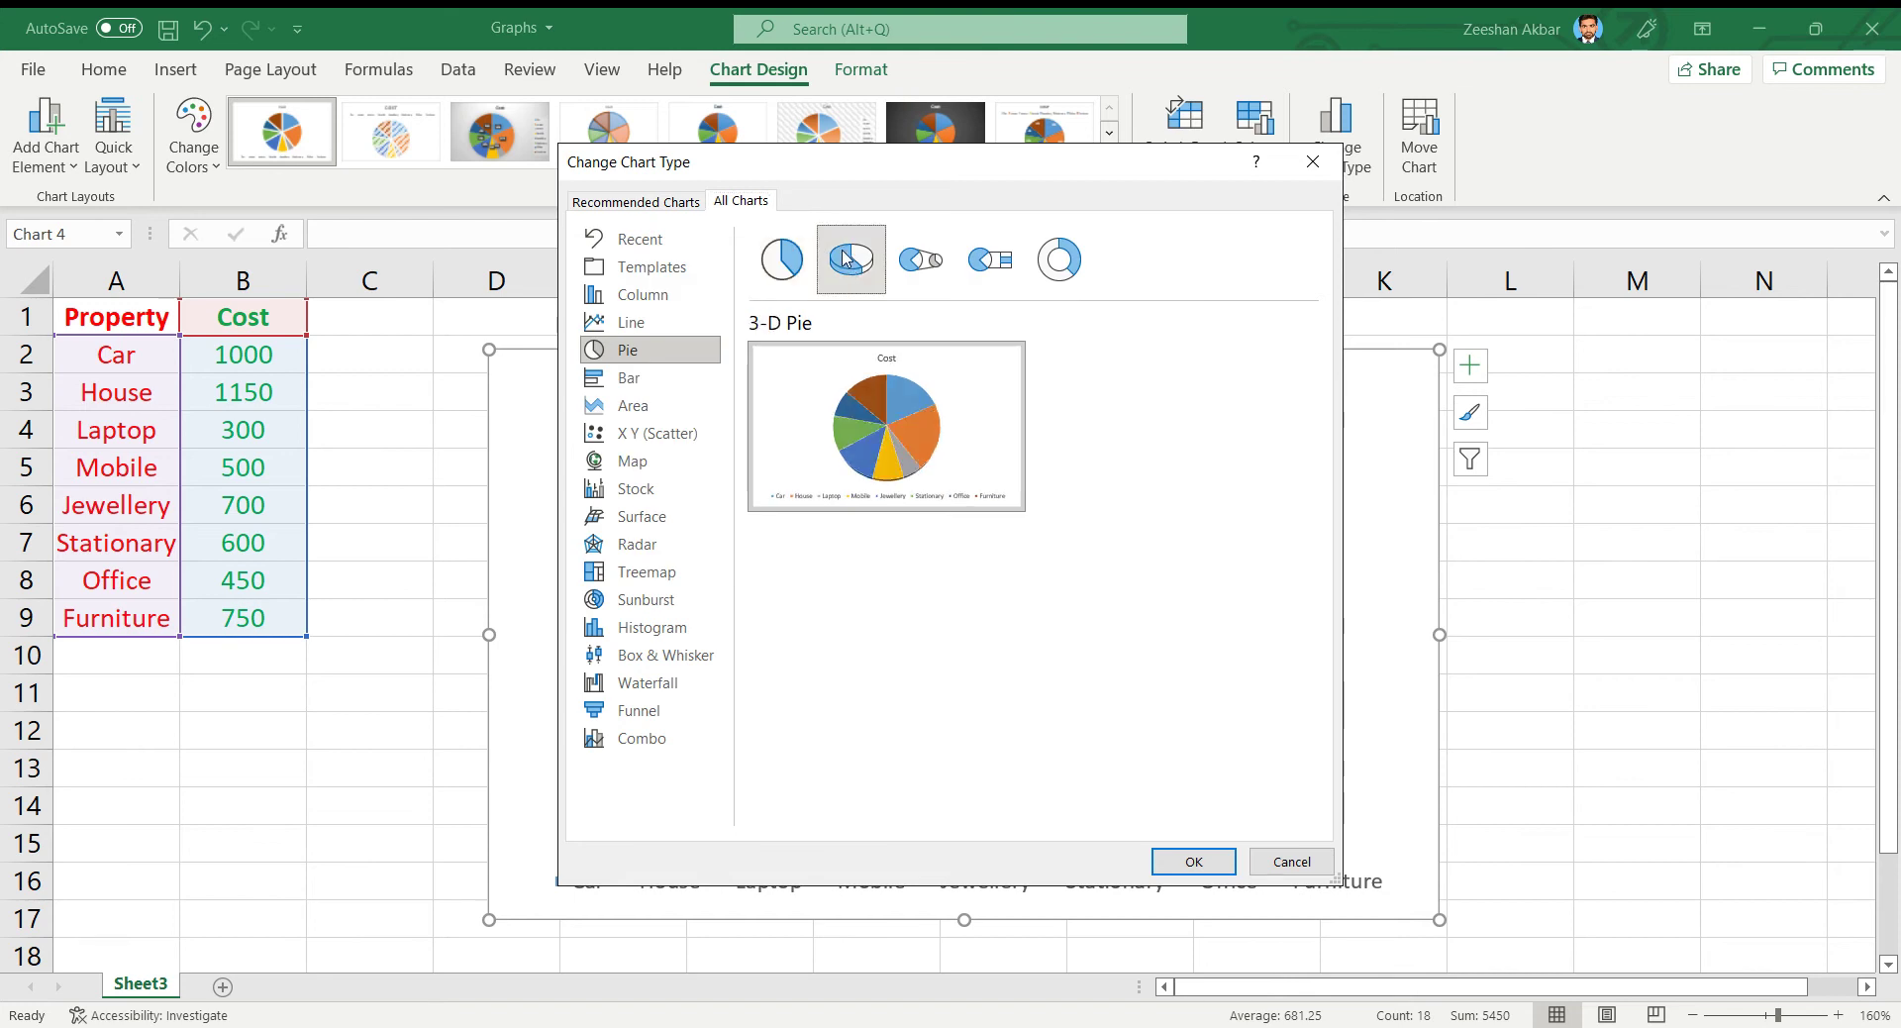
left_click(1193, 861)
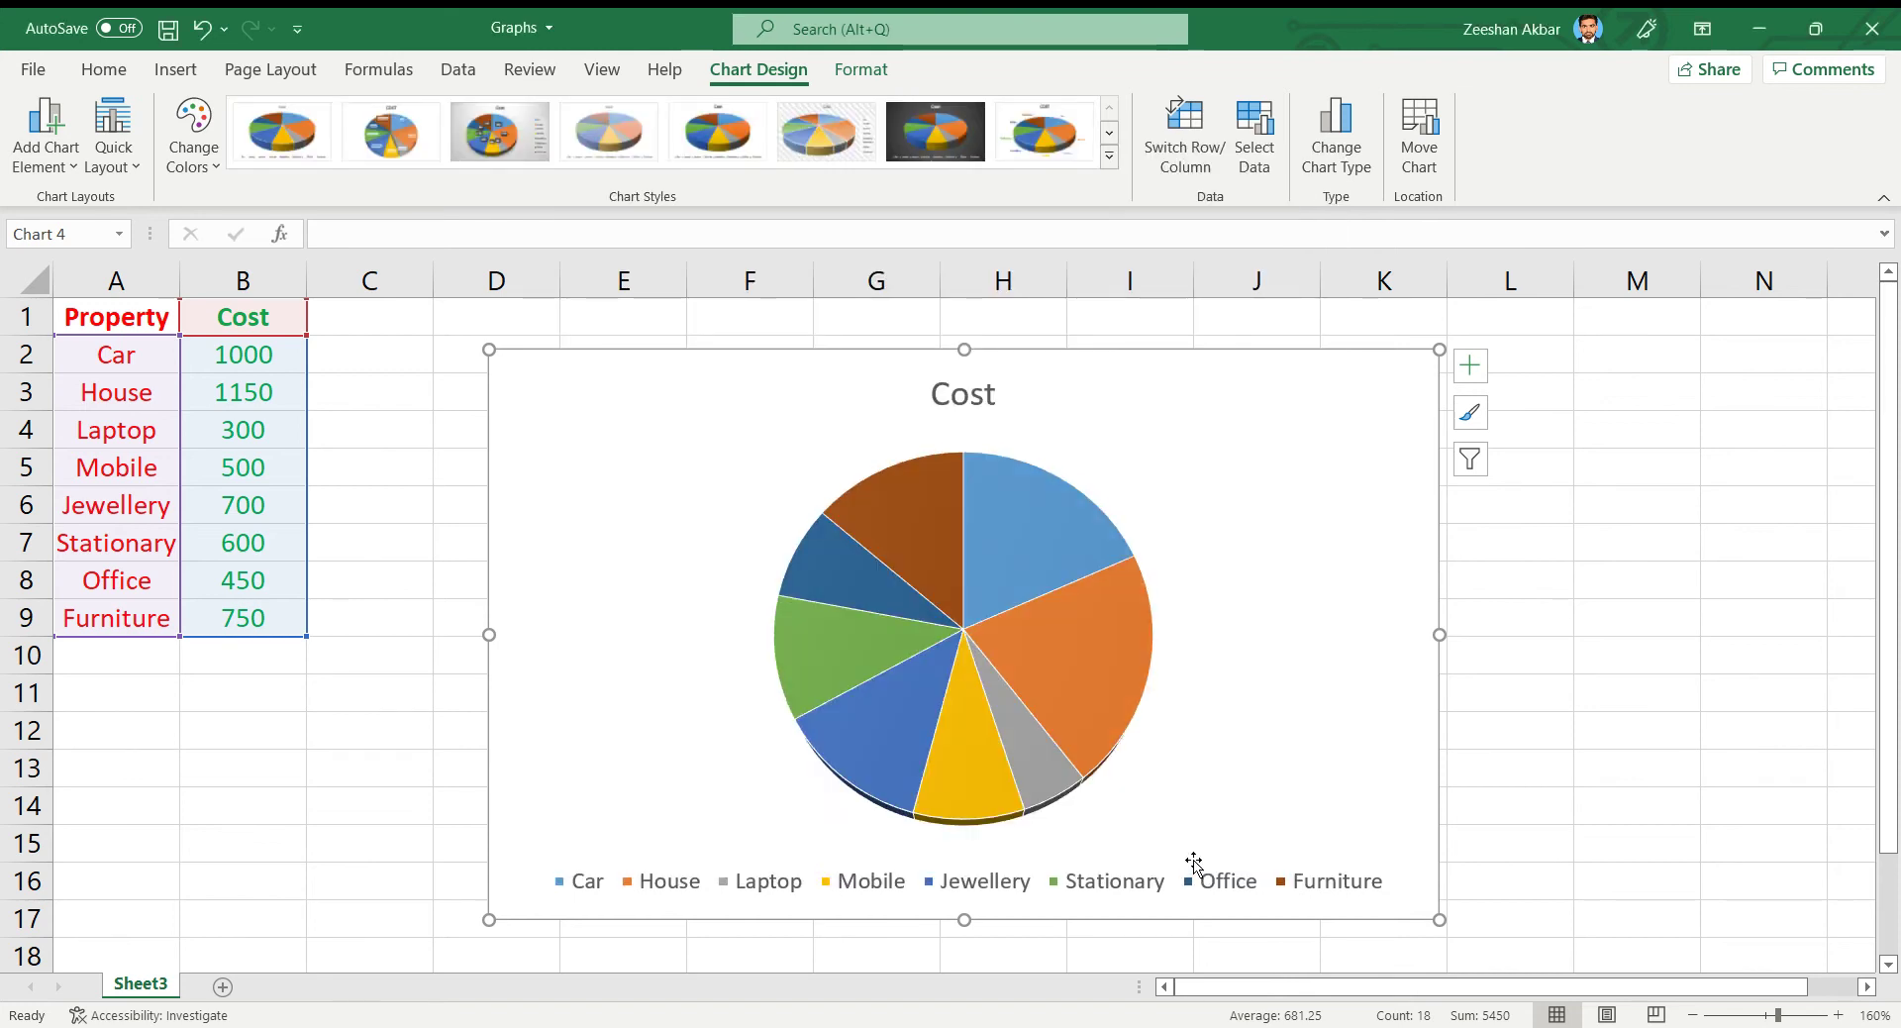
Step: Switch the chart type to Doughnut instead
left_click(1337, 175)
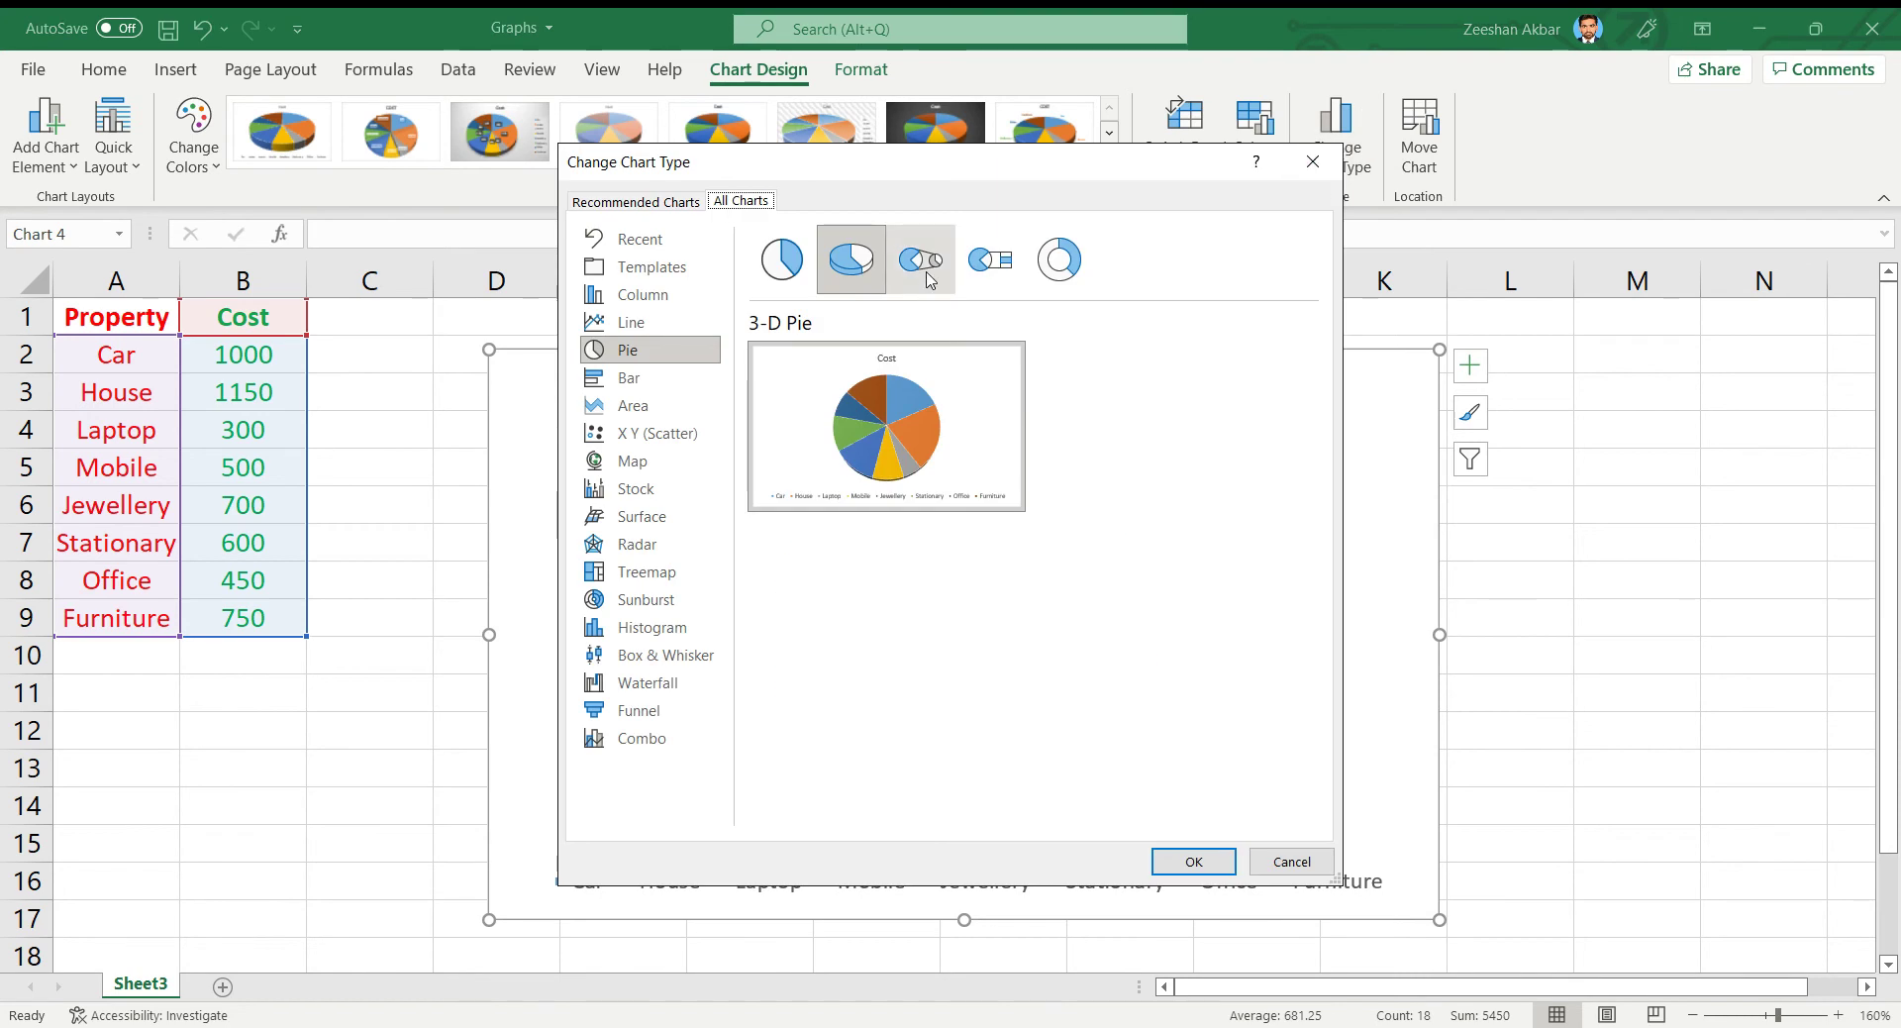
left_click(1062, 282)
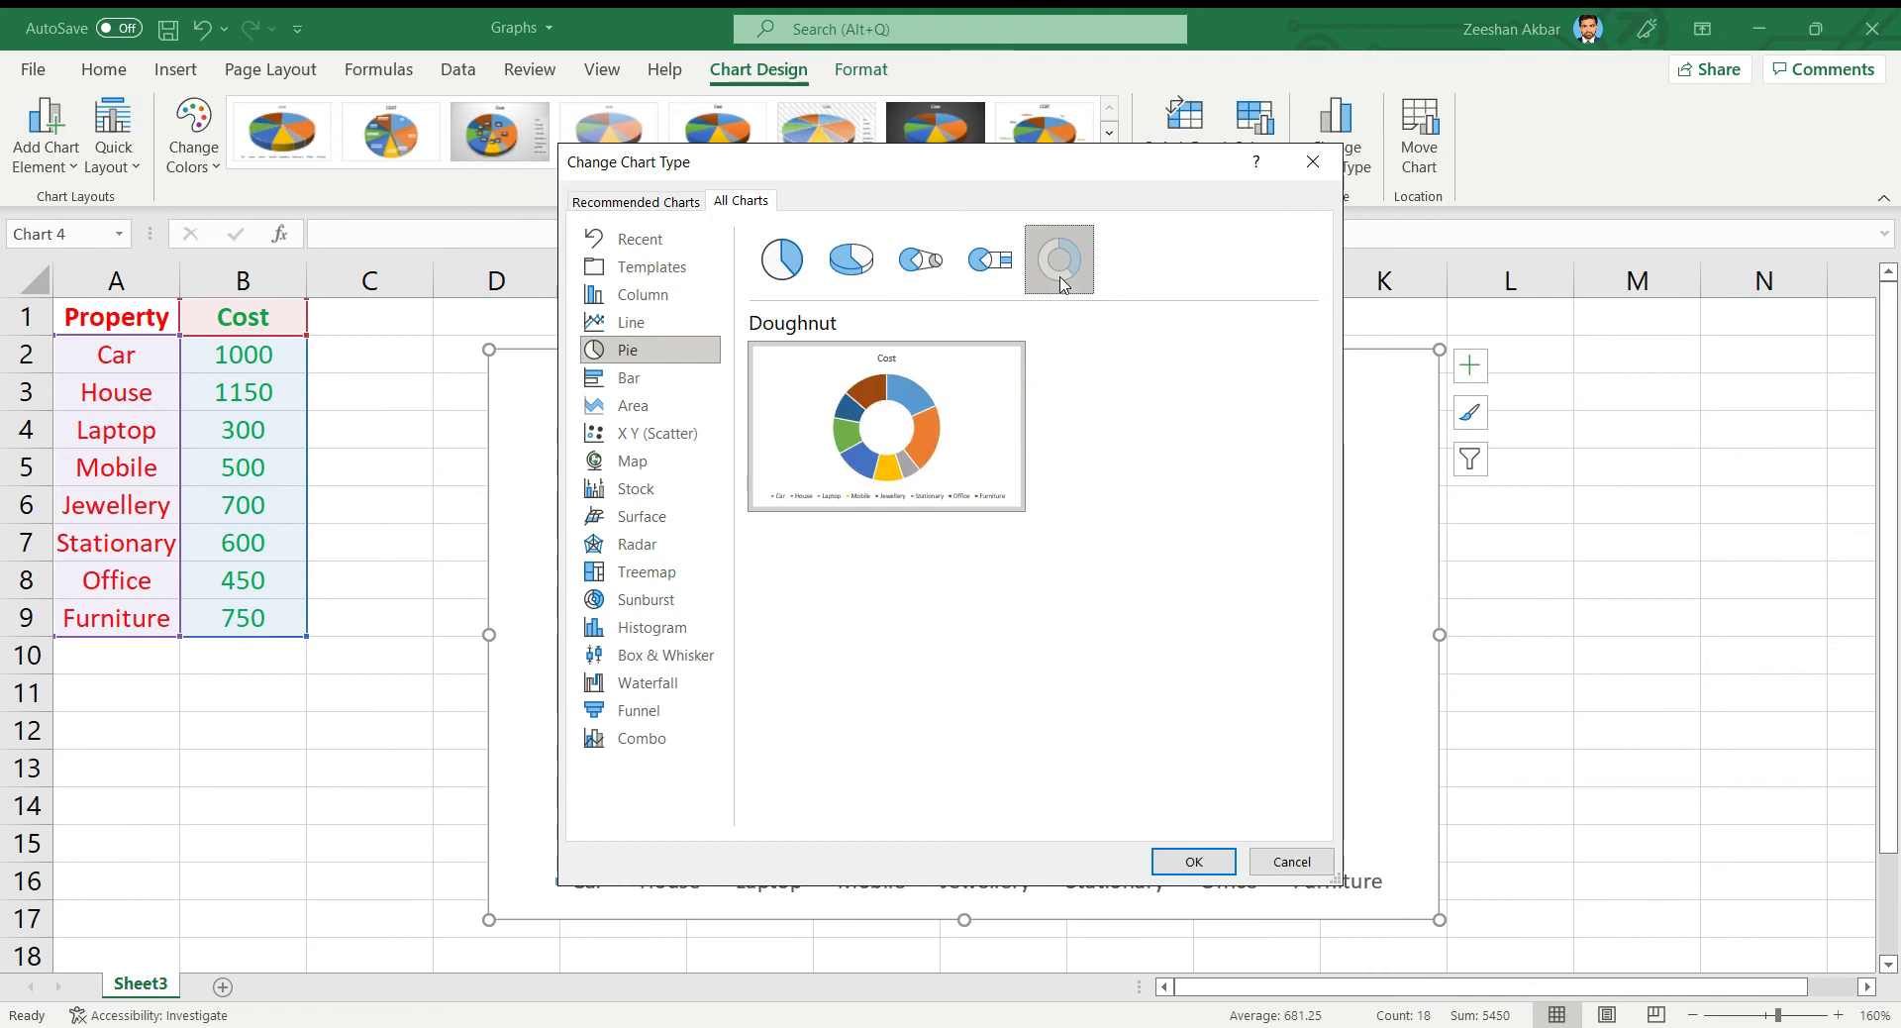
left_click(1191, 864)
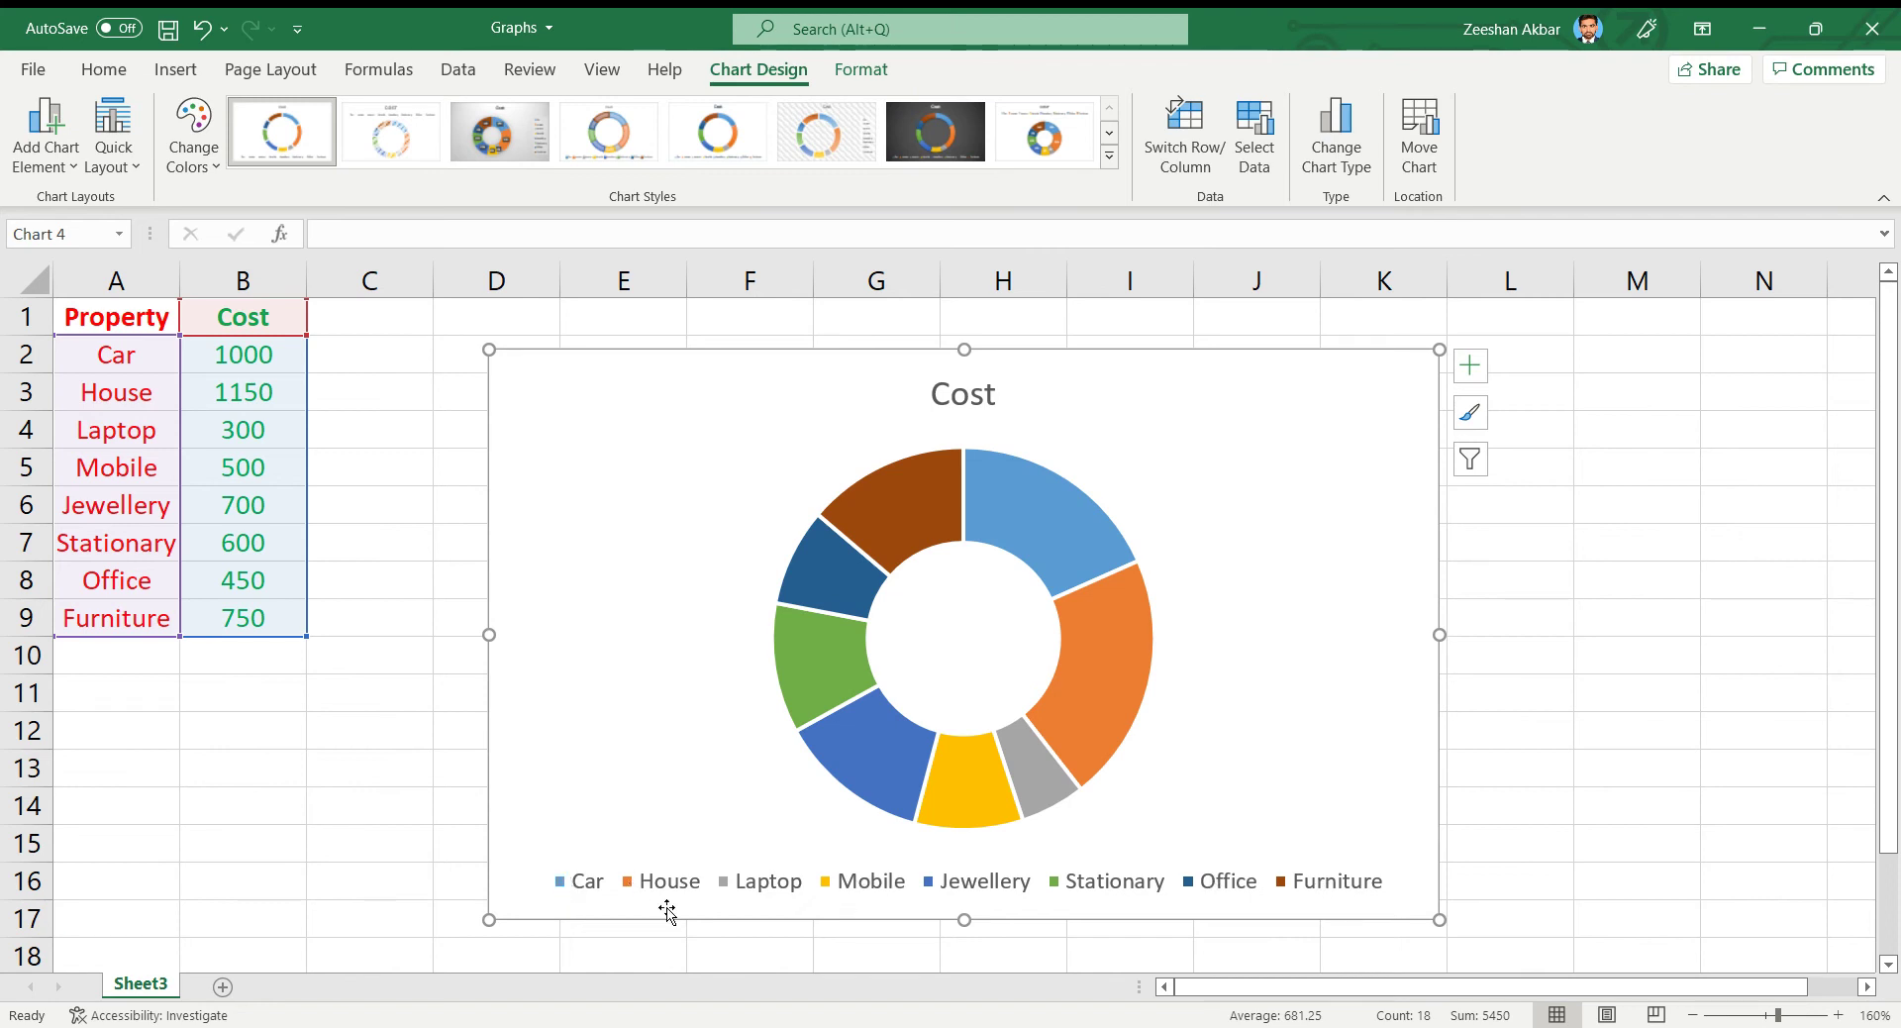
Step: Show the Chart Elements list beside the doughnut chart
left_click(1482, 376)
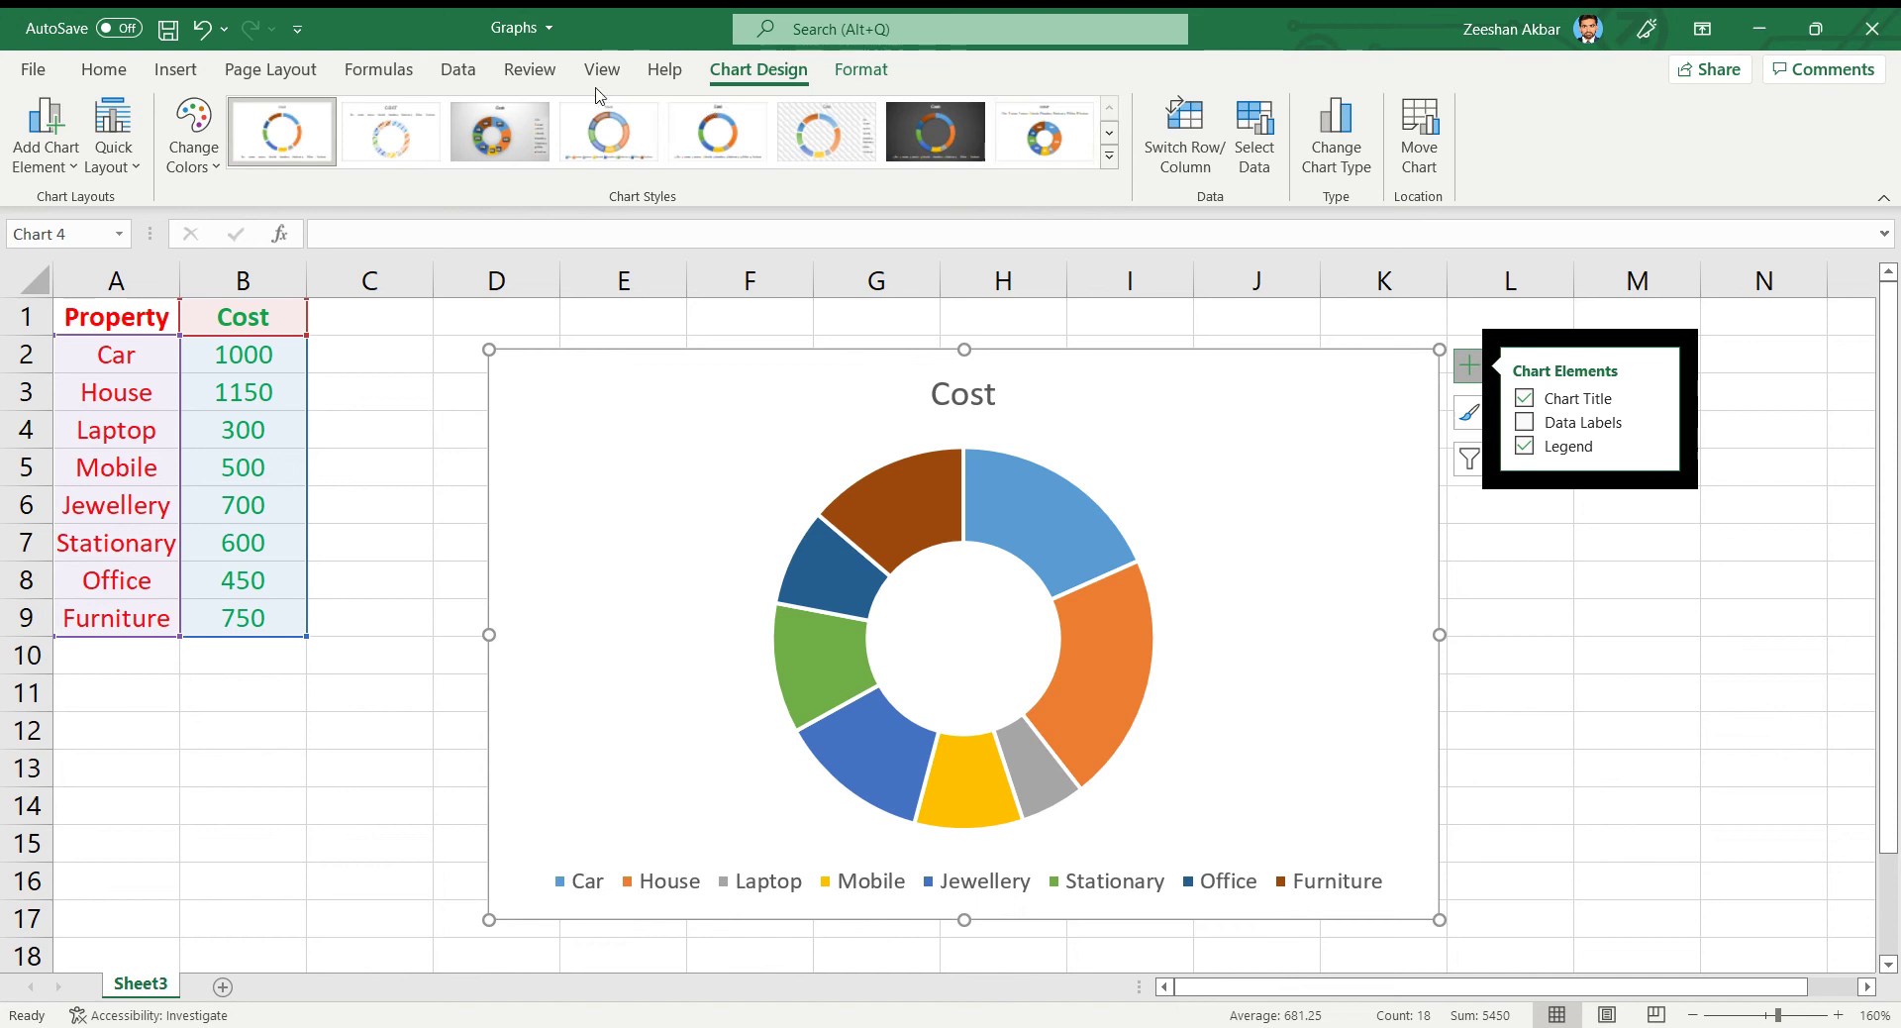
Step: Apply Chart Style 3 with gradient and percentage labels, then change the chart to 3-D Pie
left_click(485, 137)
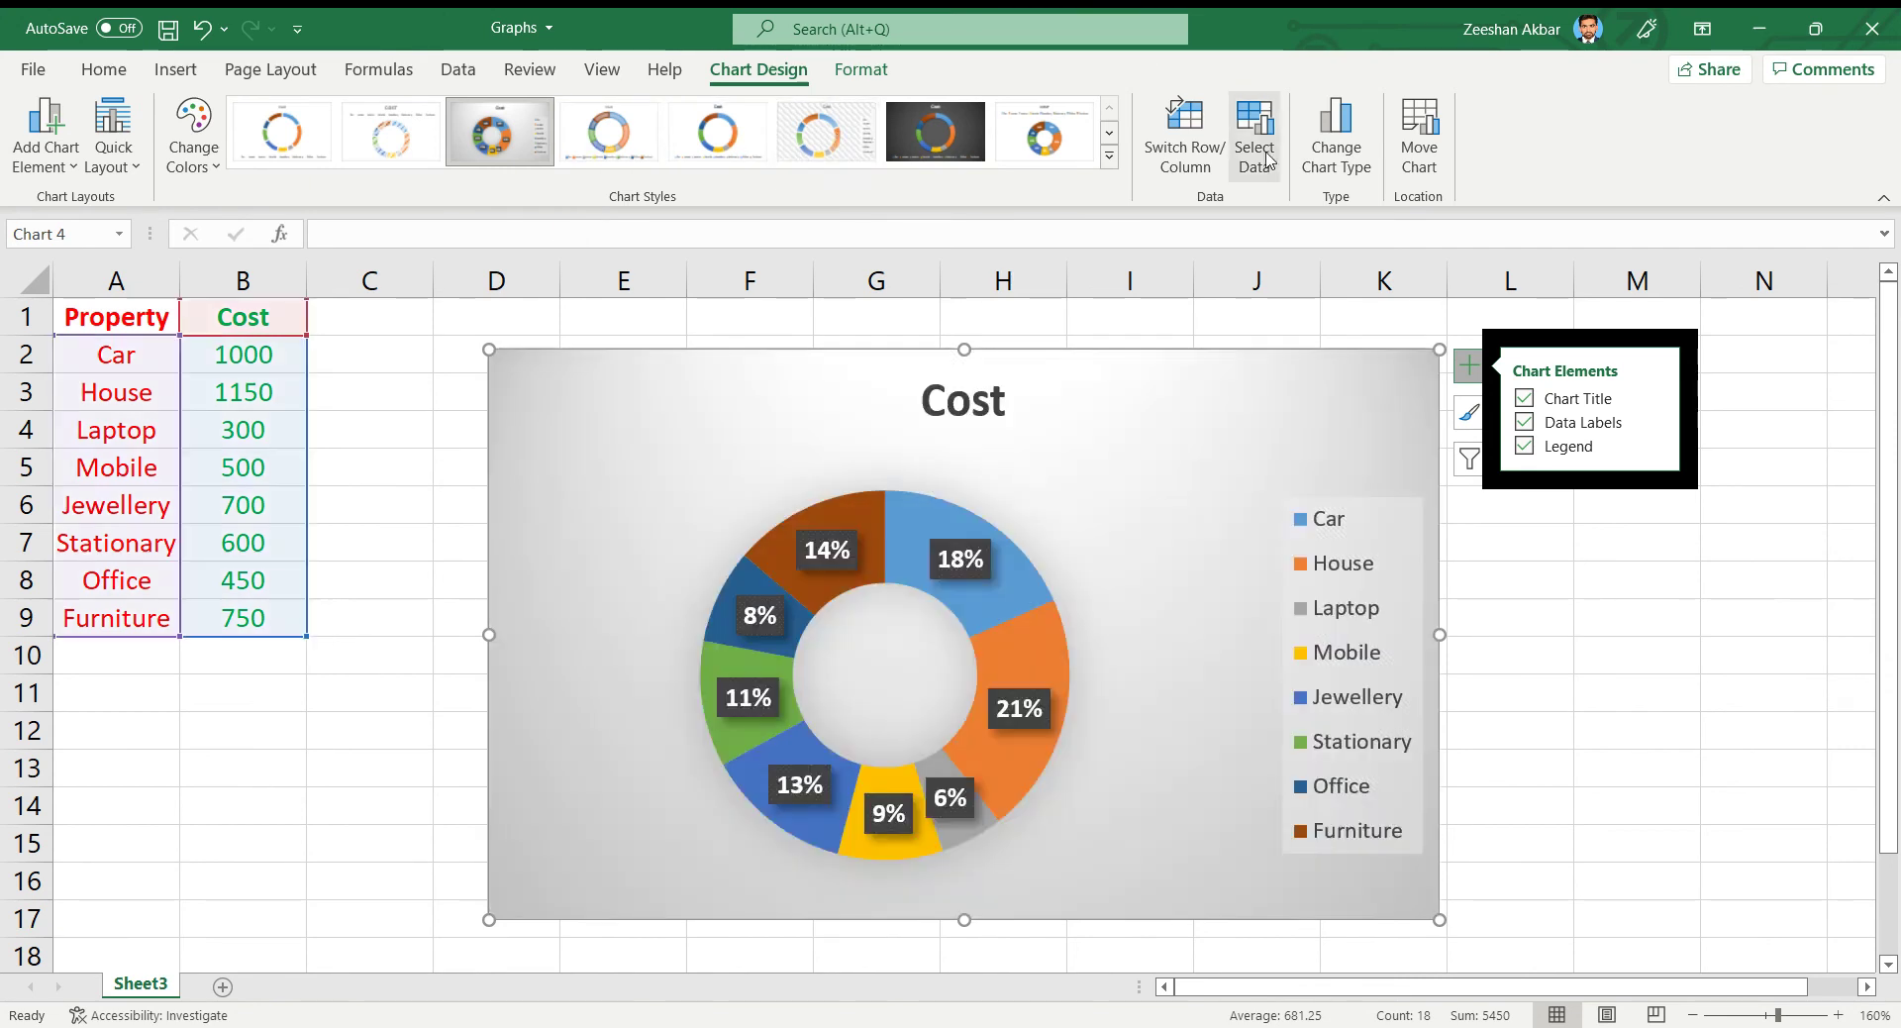
left_click(1336, 133)
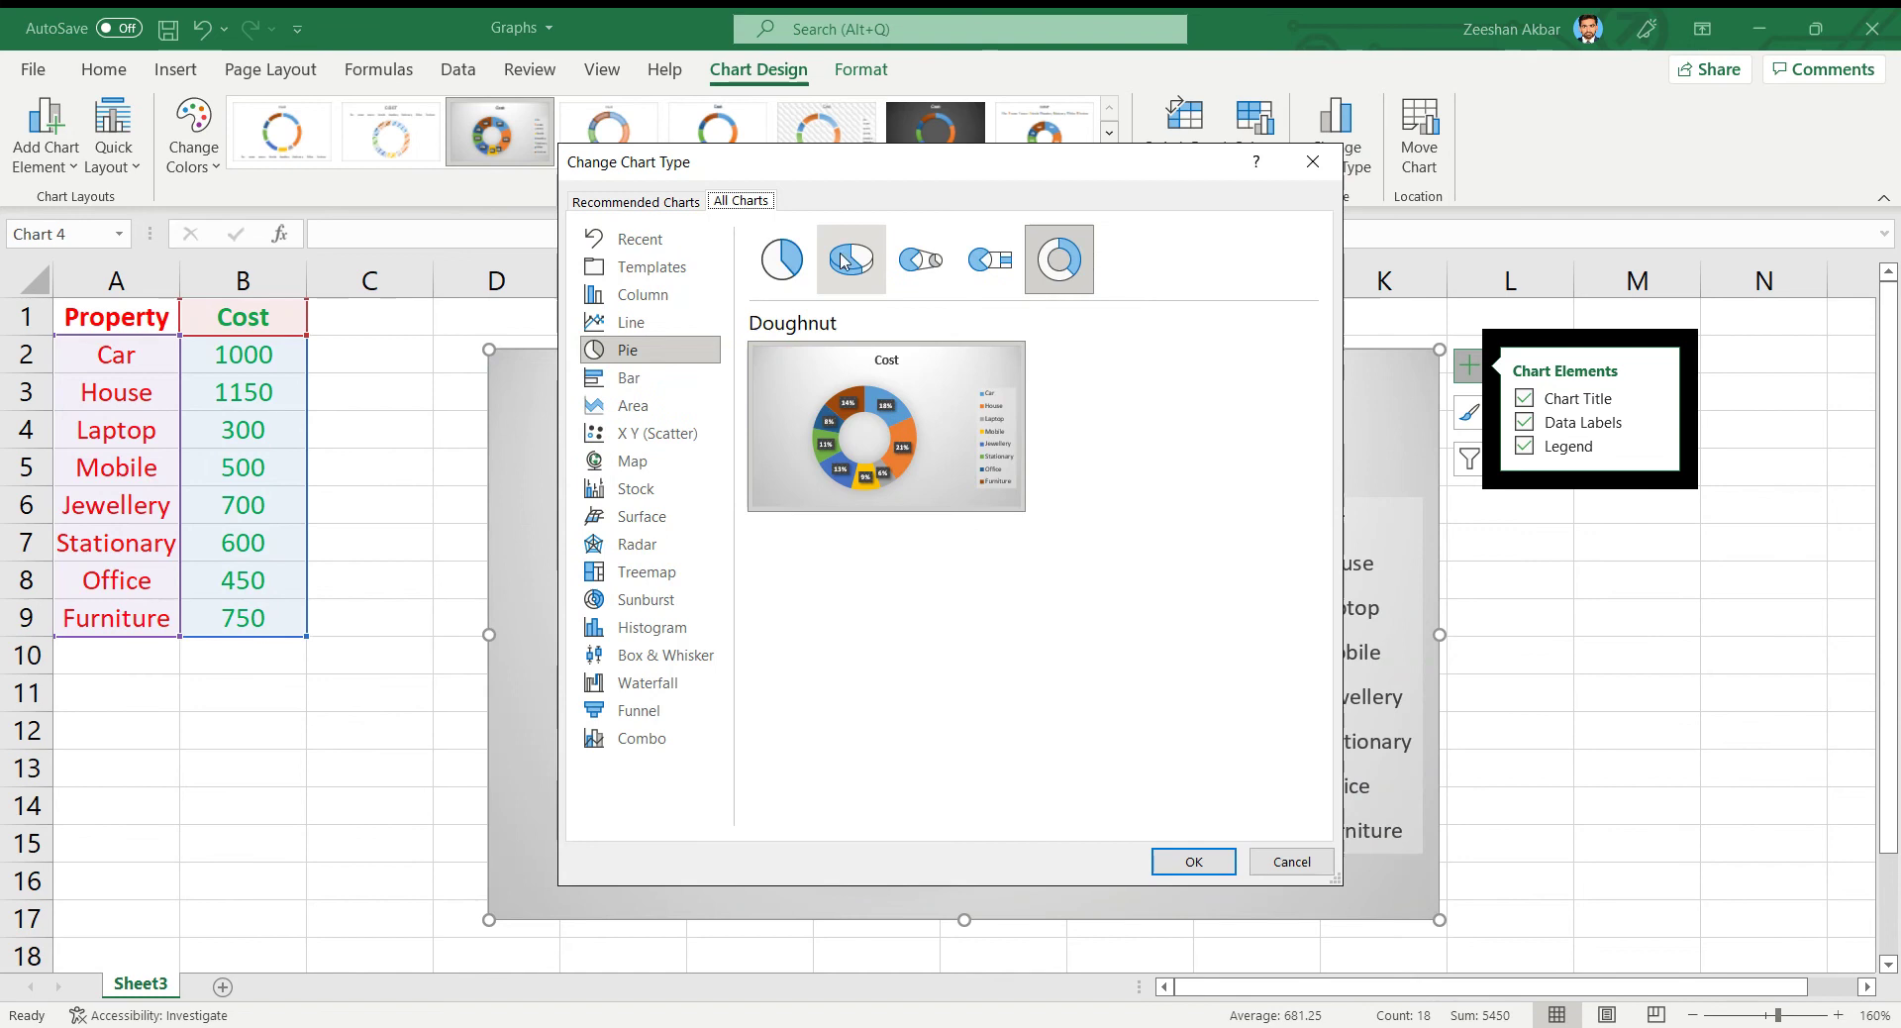
left_click(768, 265)
left_click(851, 259)
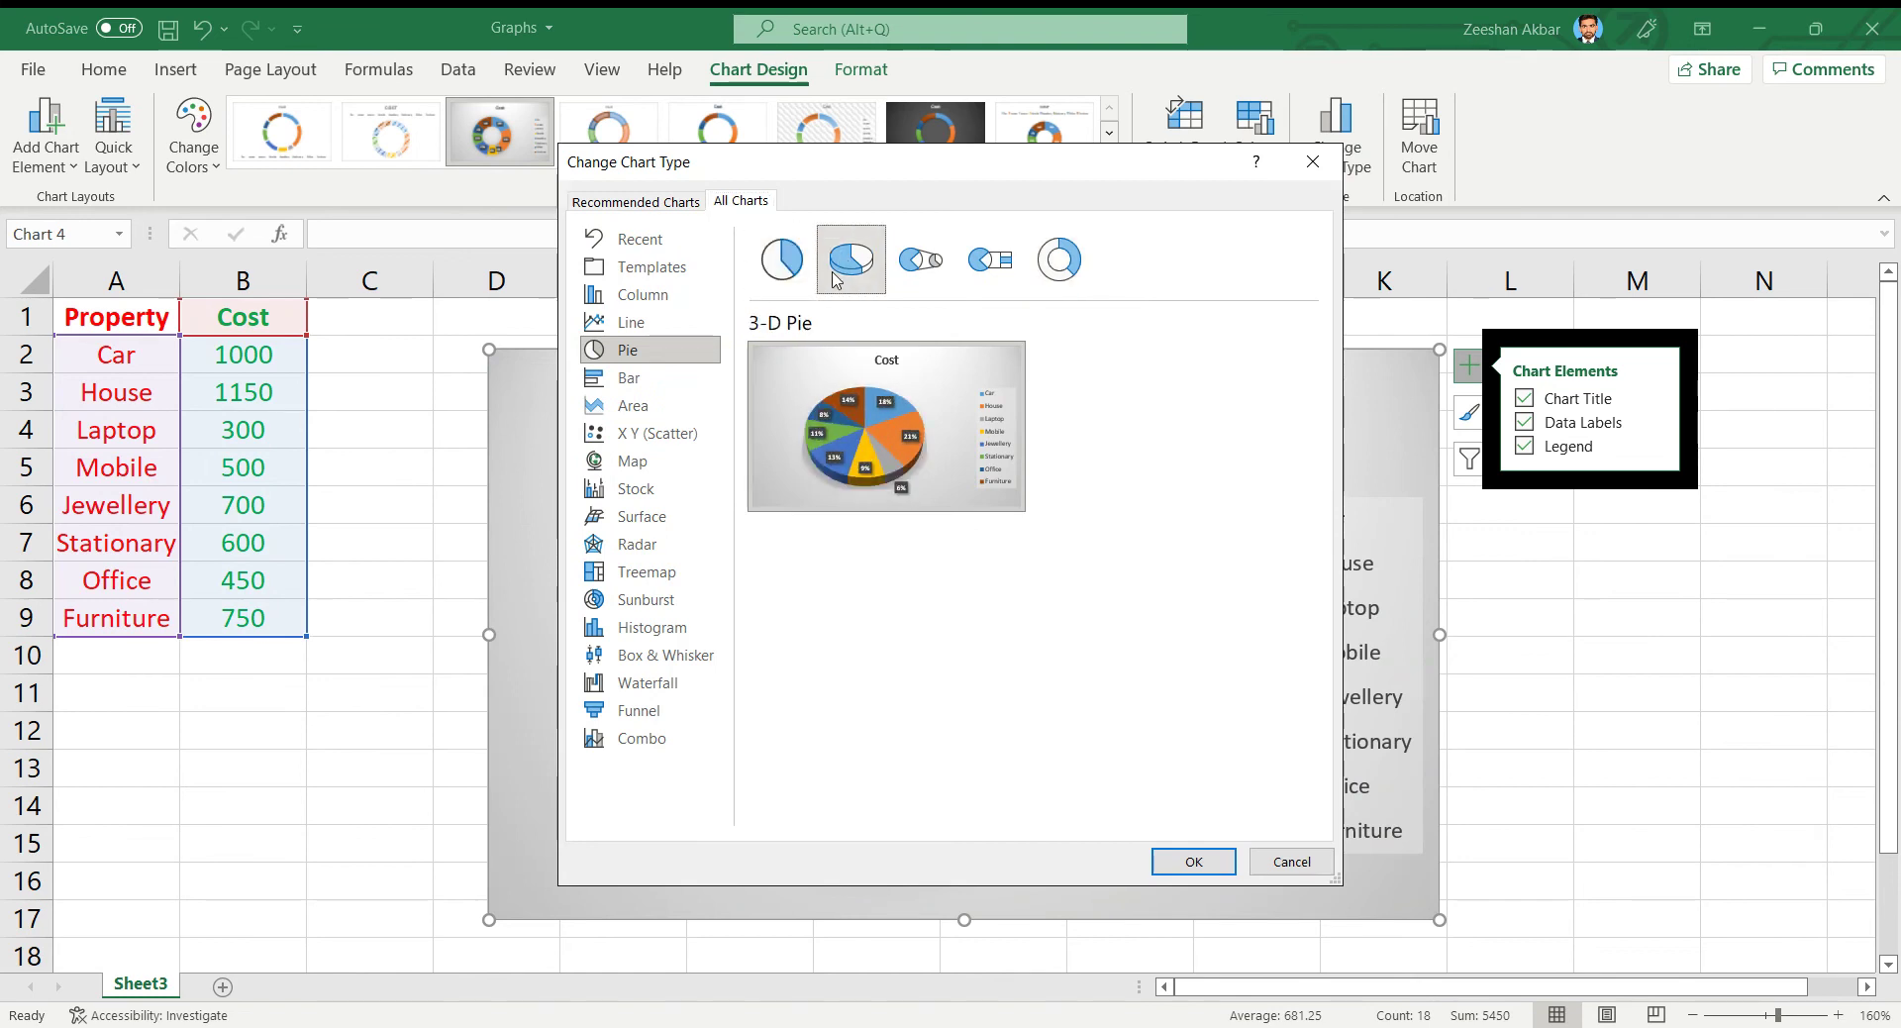
left_click(1204, 864)
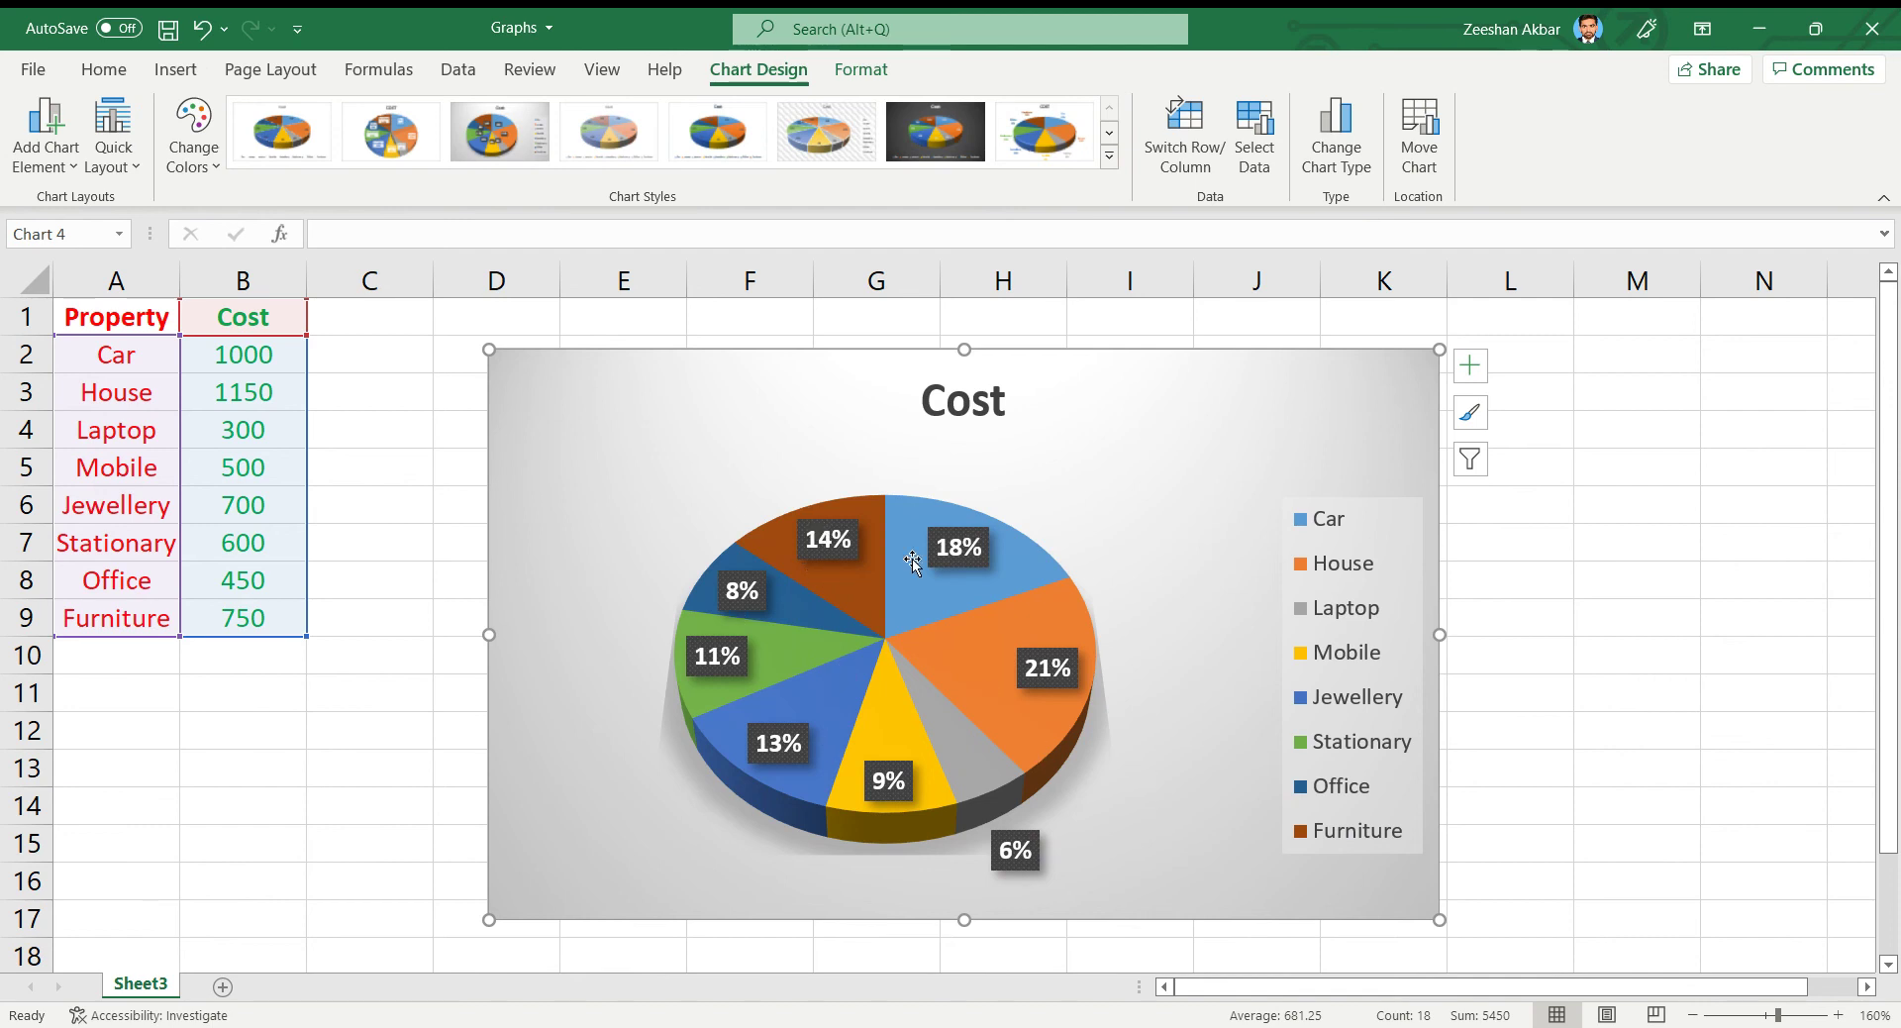
Step: Replace the chart title 'Cost' with 'Cost of Possessions'
left_click(993, 400)
double_click(1000, 401)
type("C")
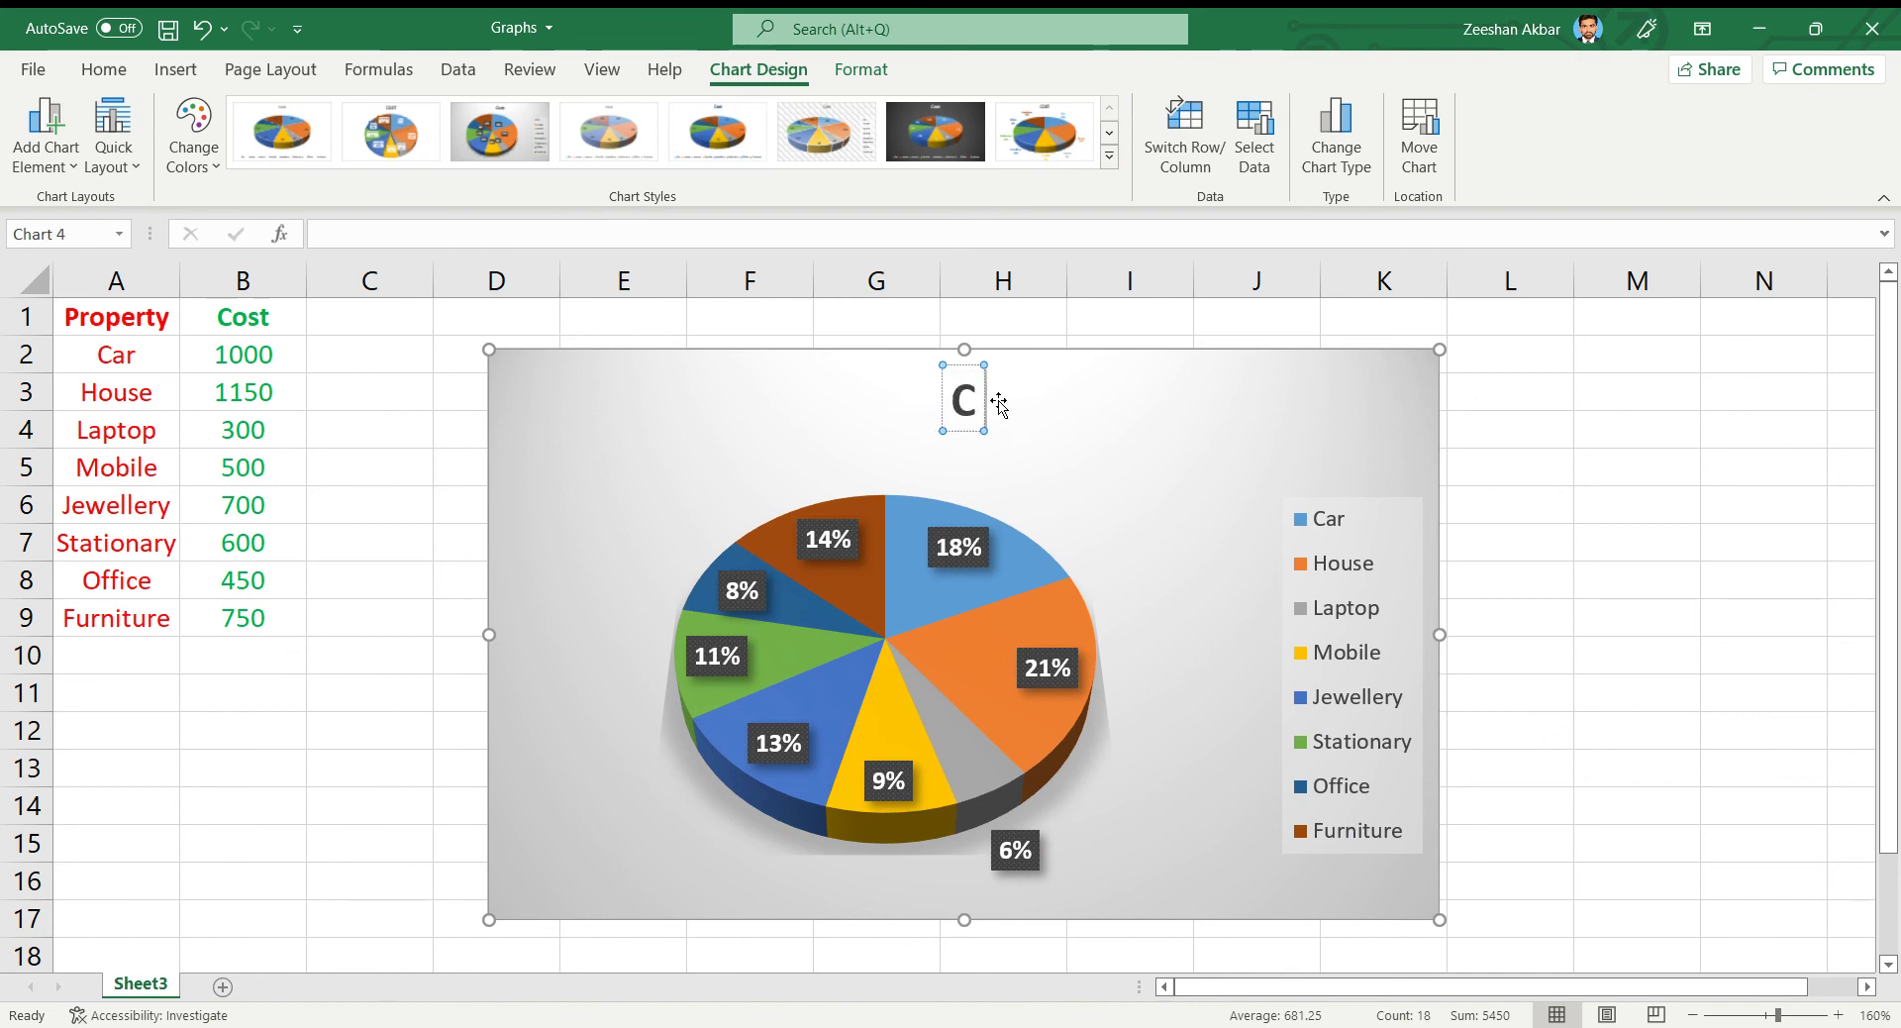
type("ost of P")
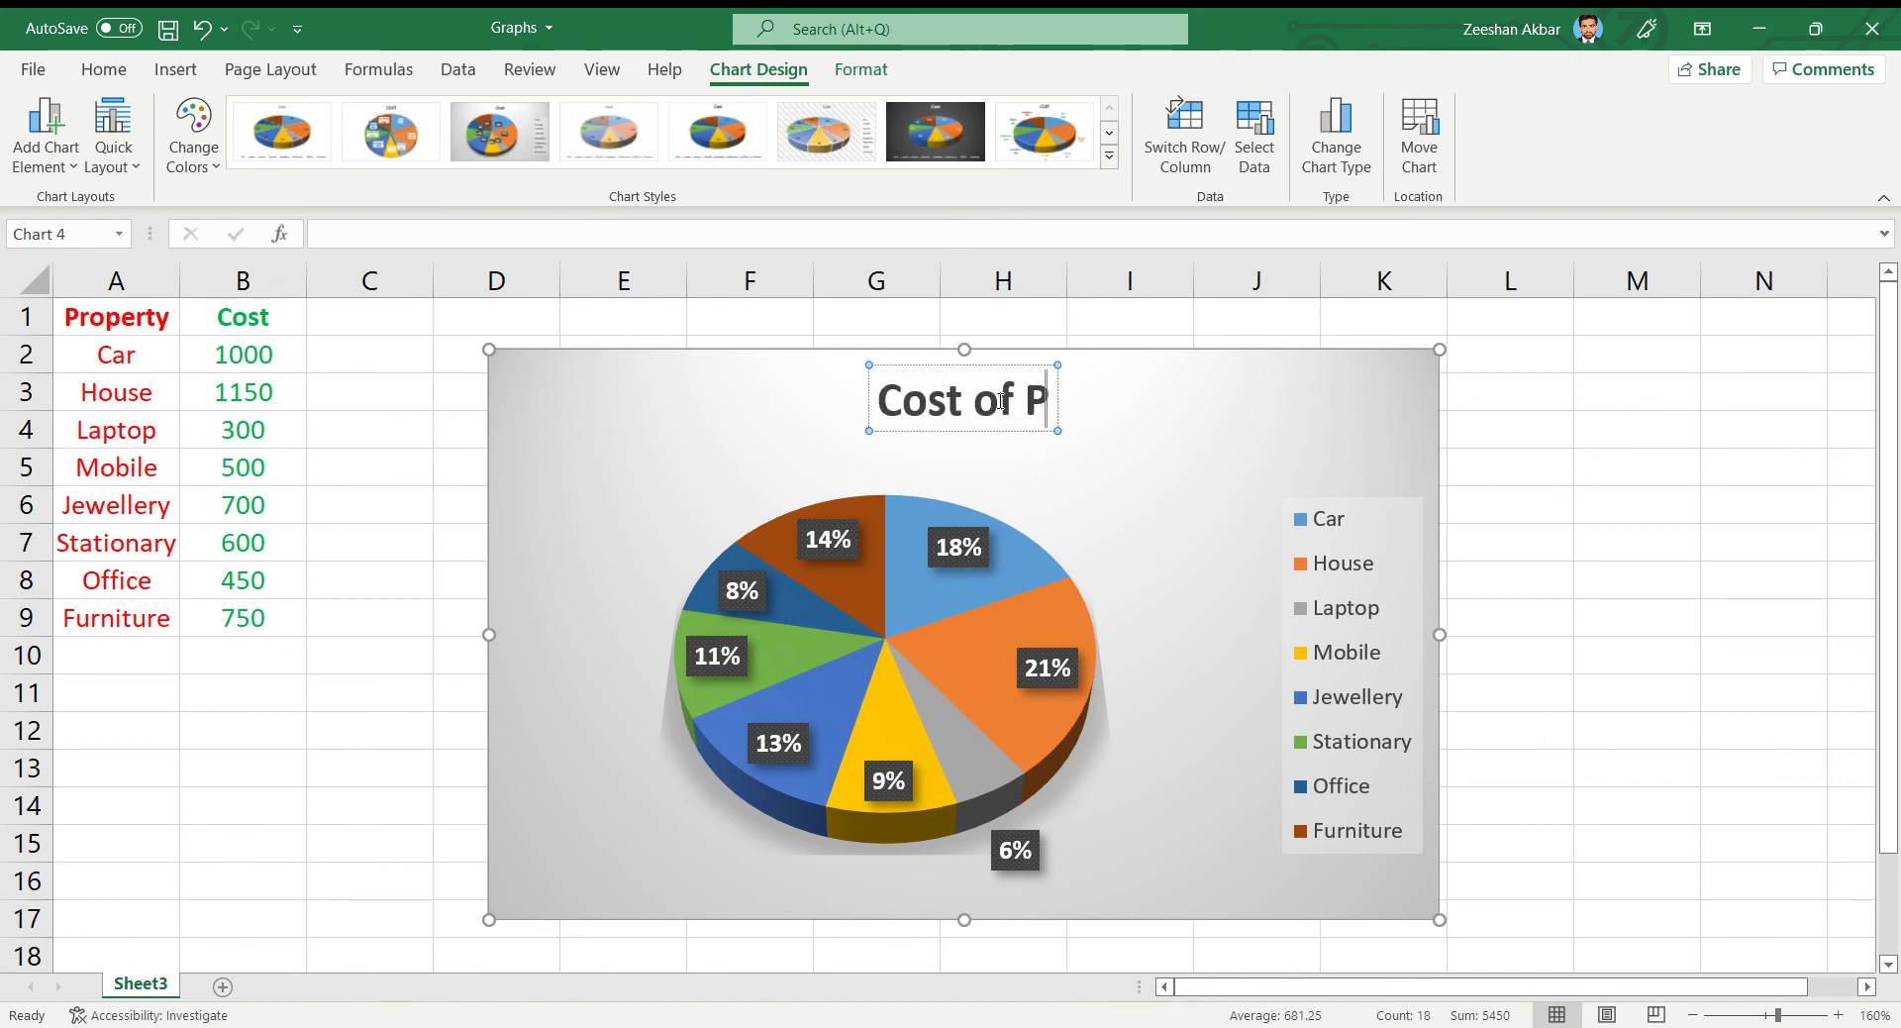
type("ossessions")
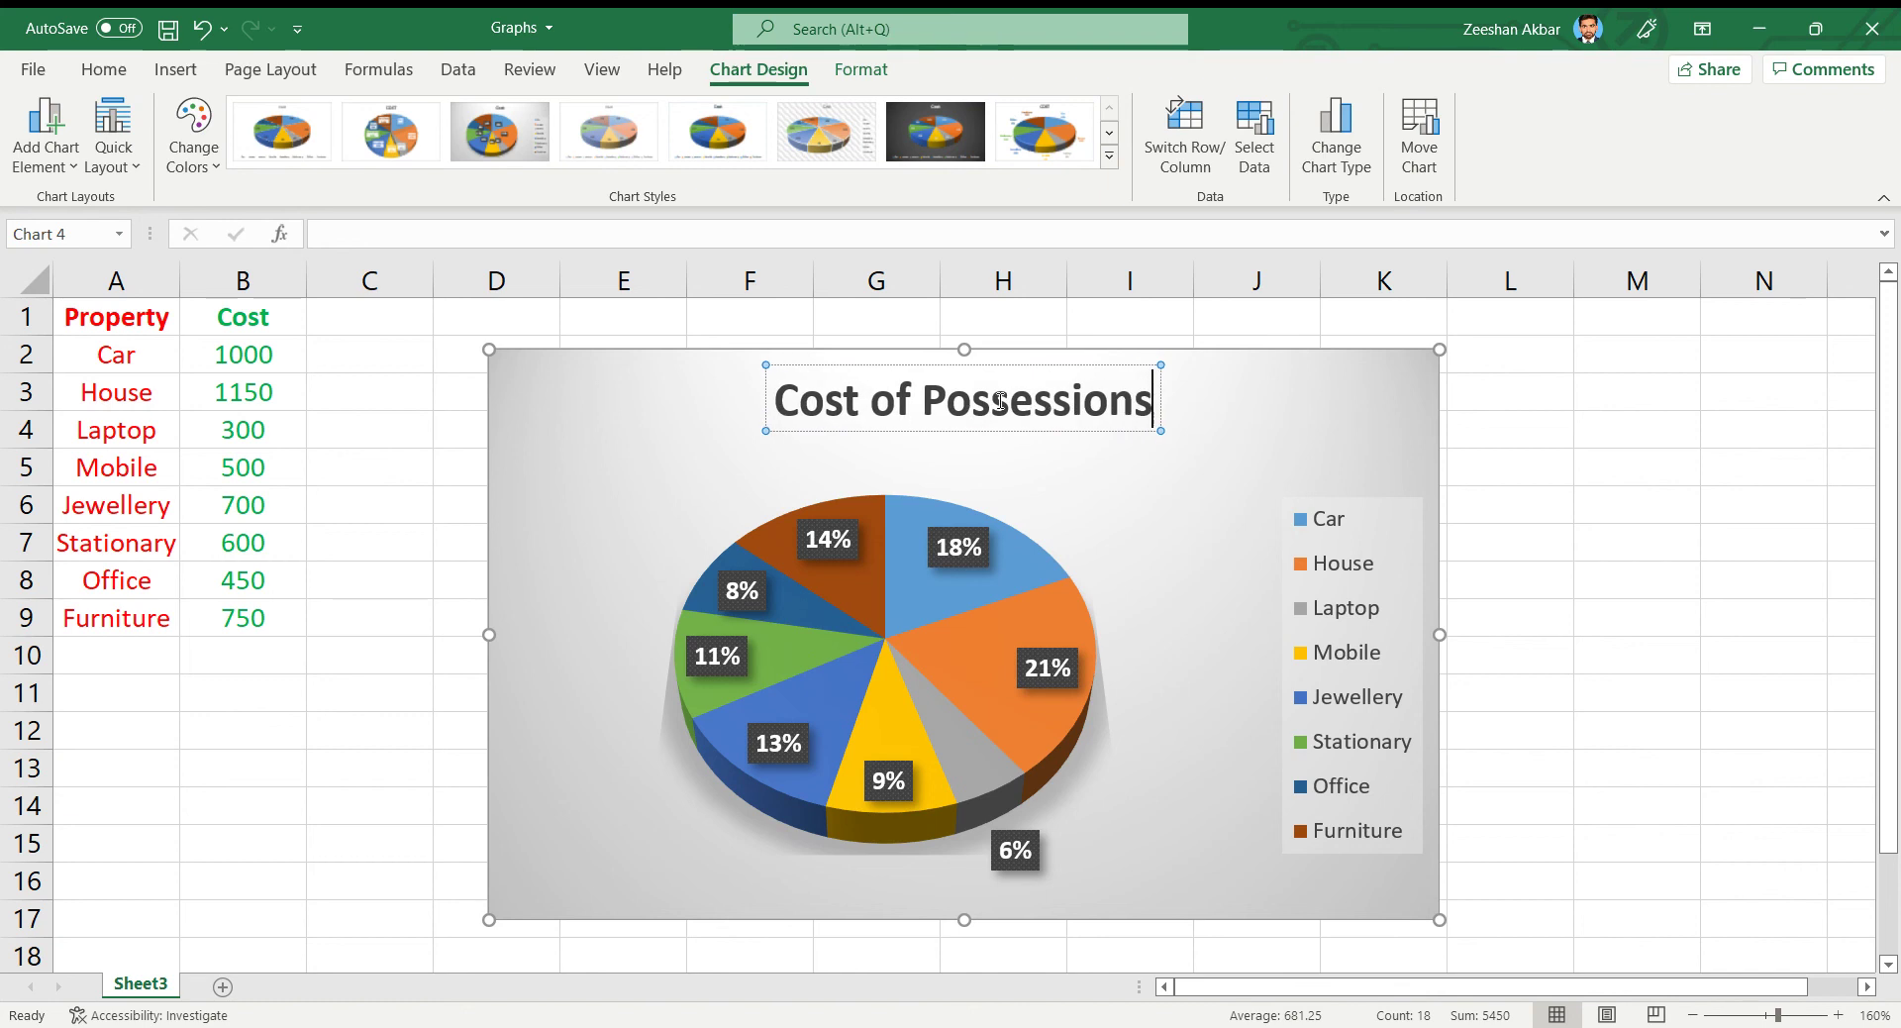
left_click(669, 439)
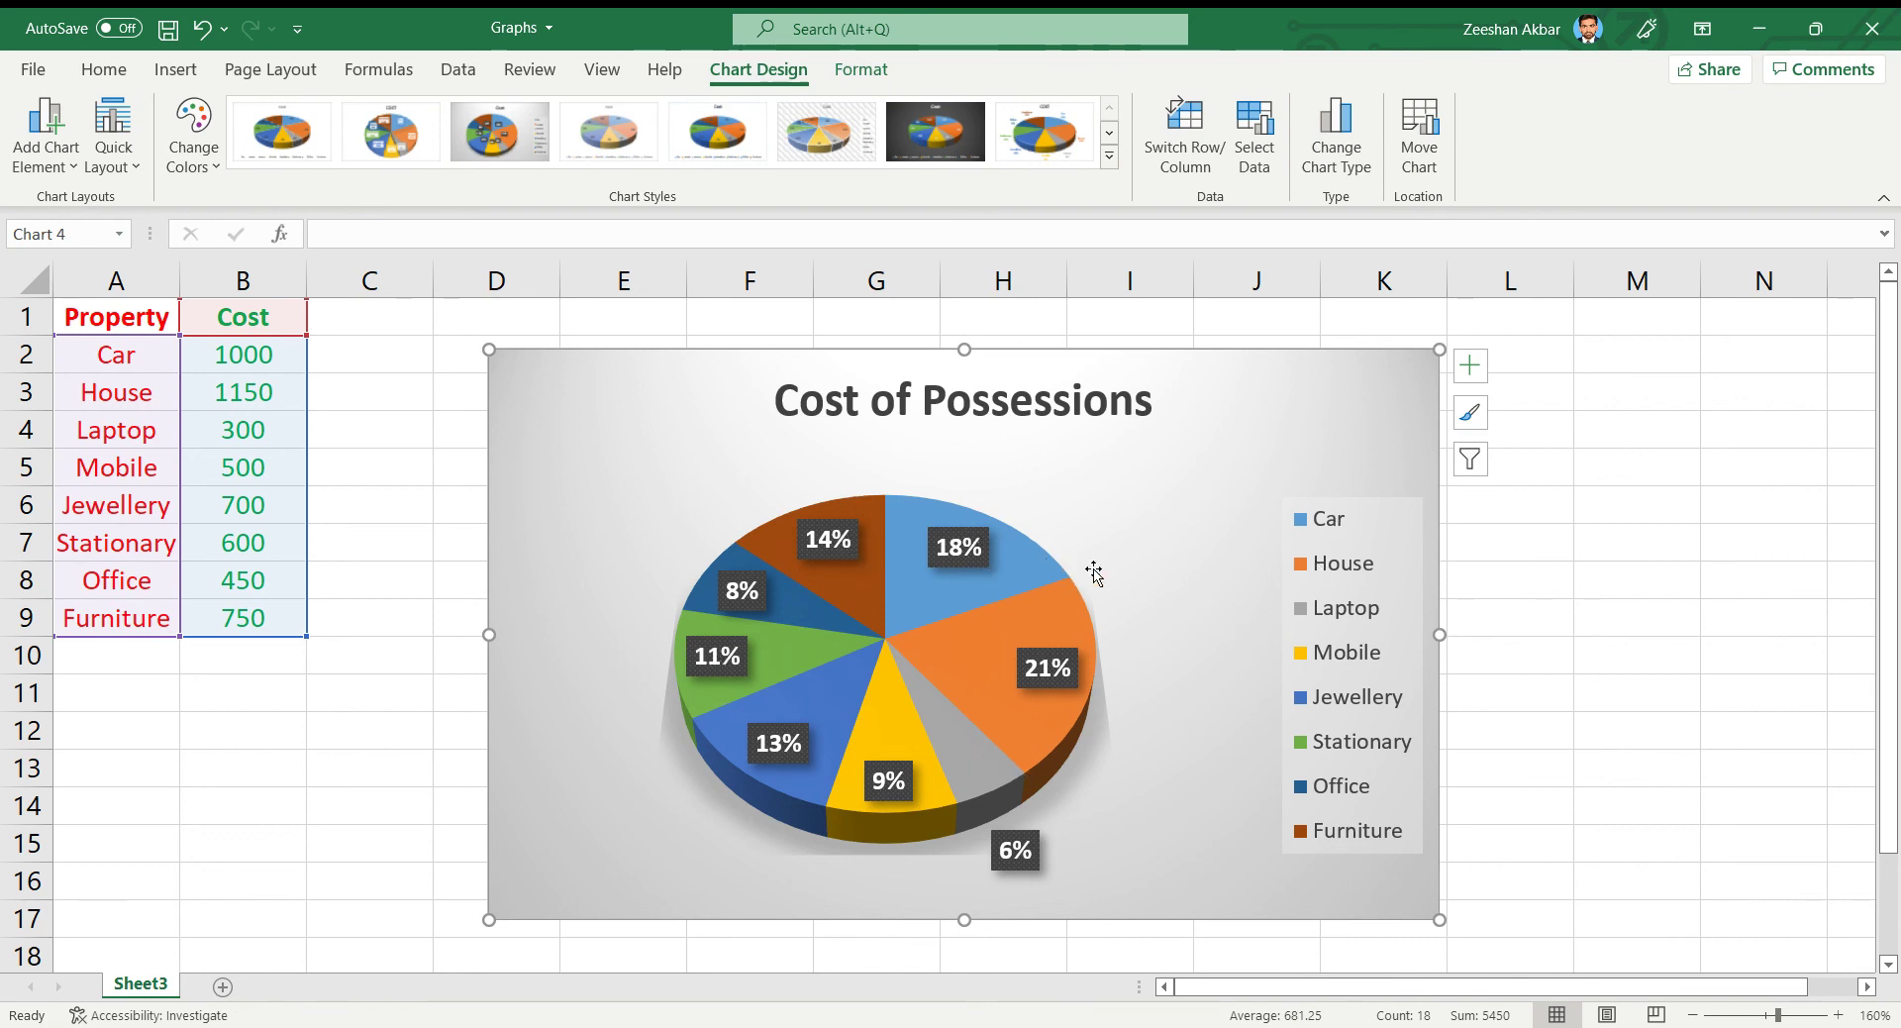
left_click(1469, 368)
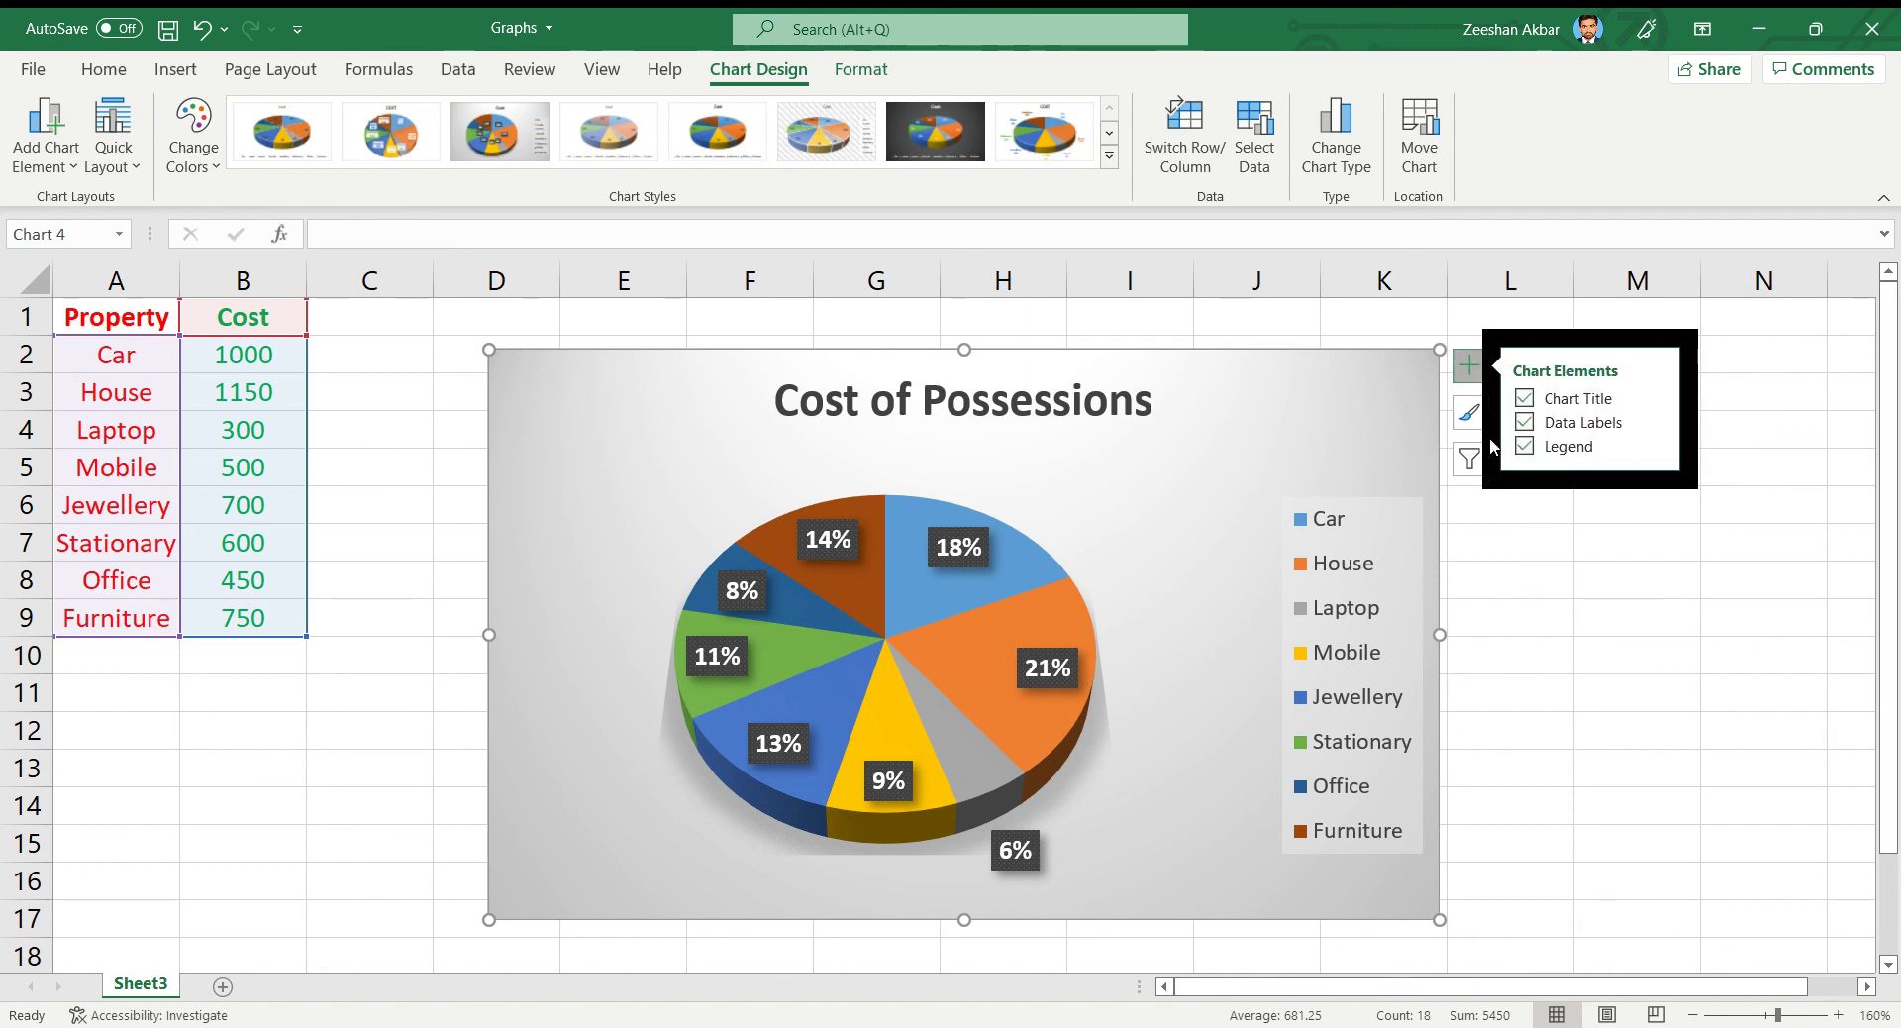
left_click(1657, 400)
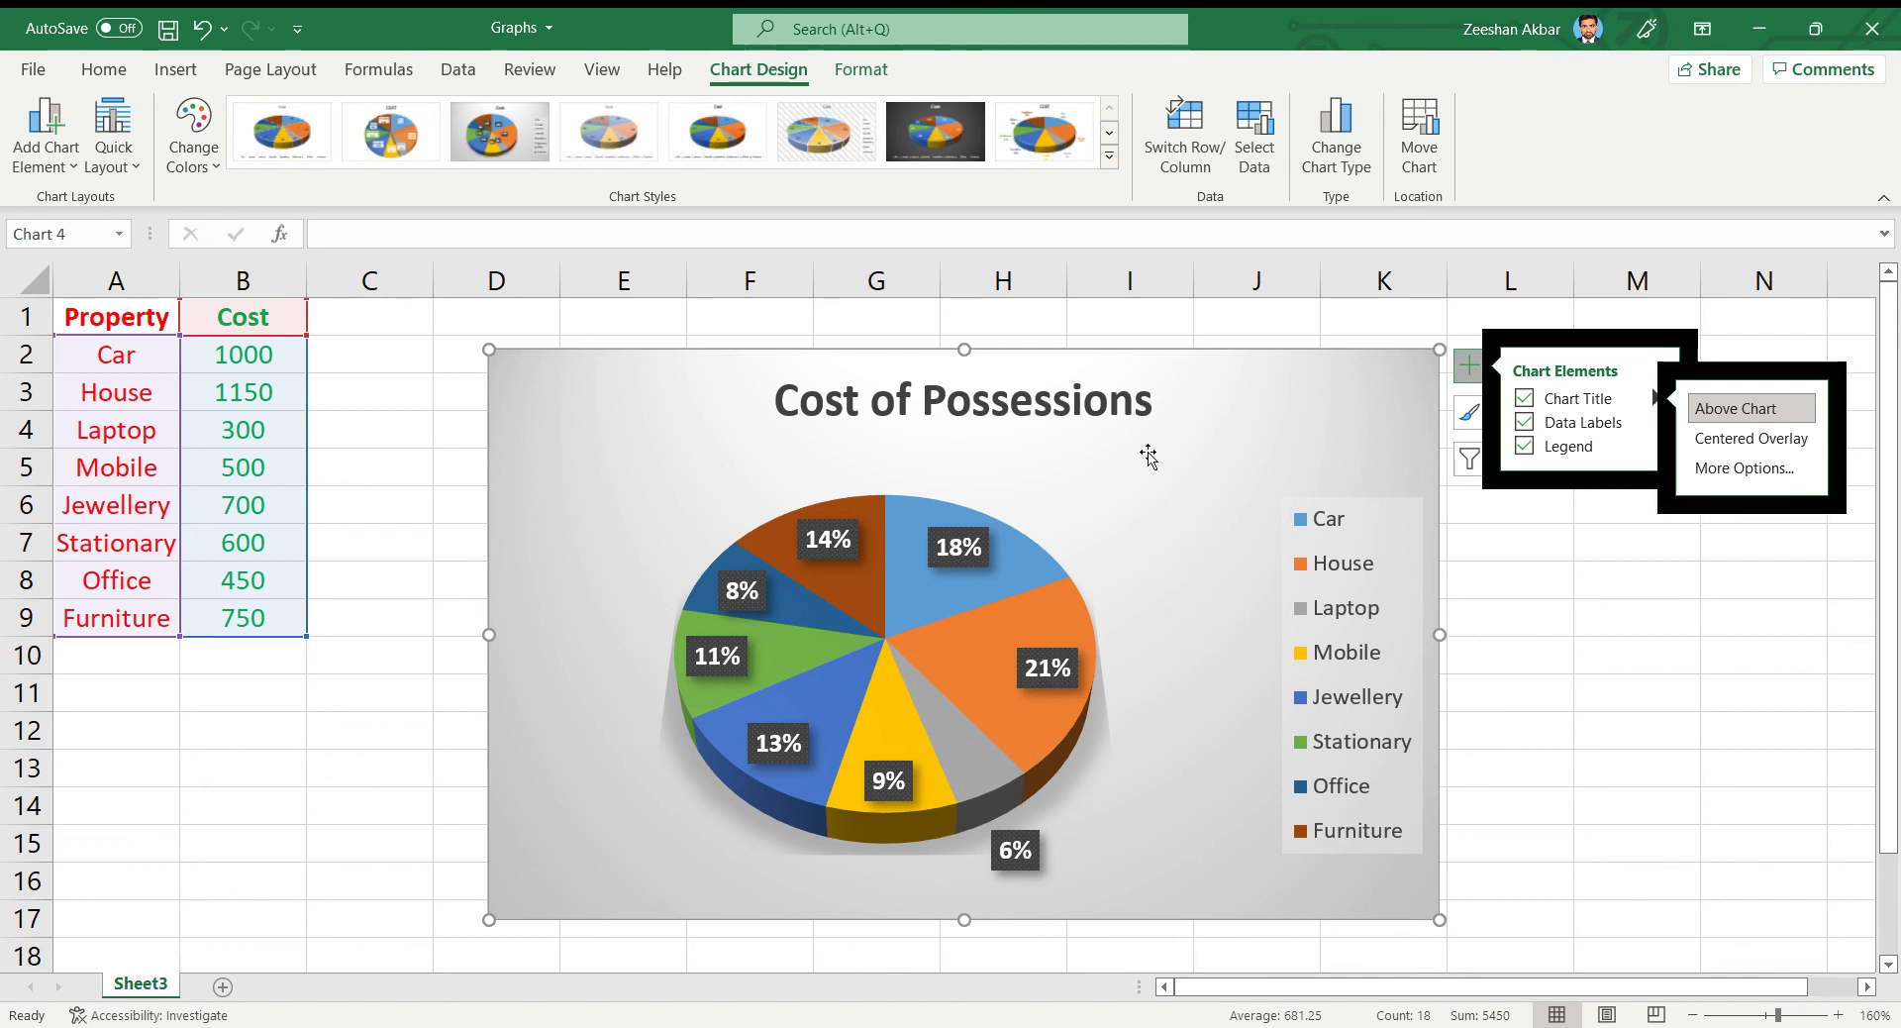
left_click(1443, 374)
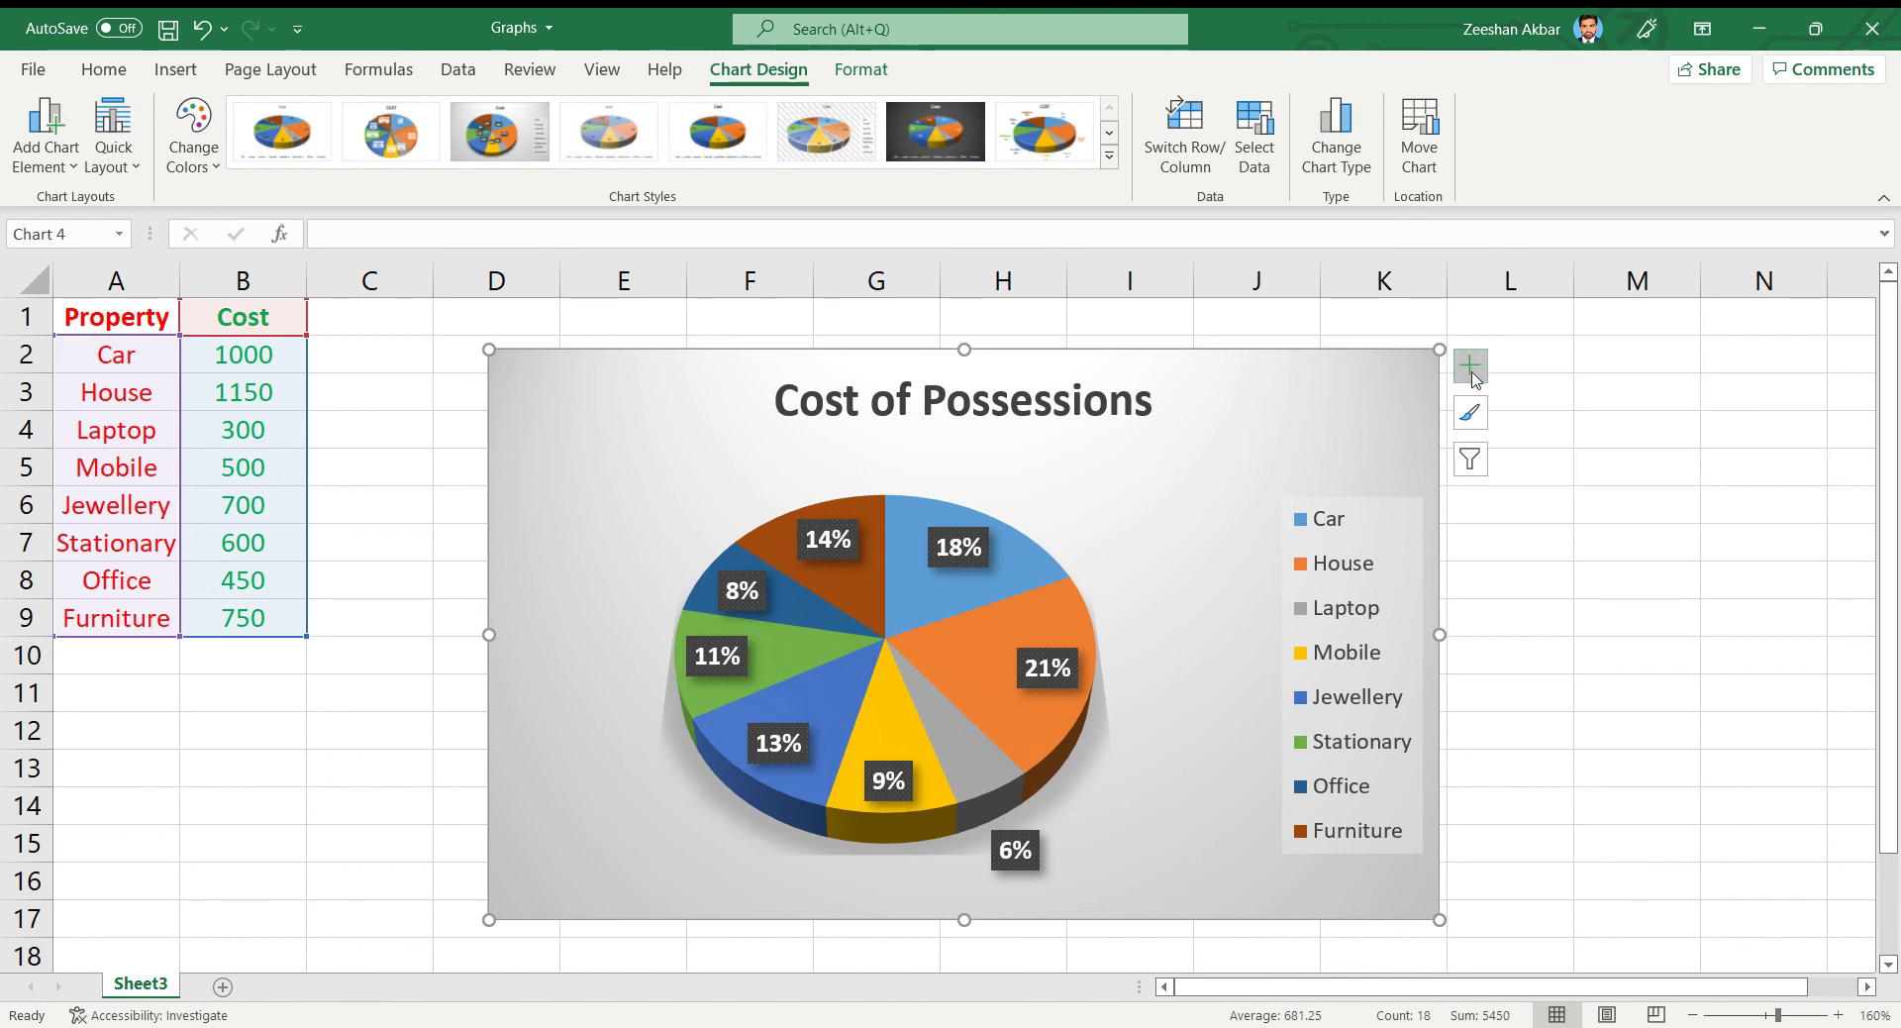